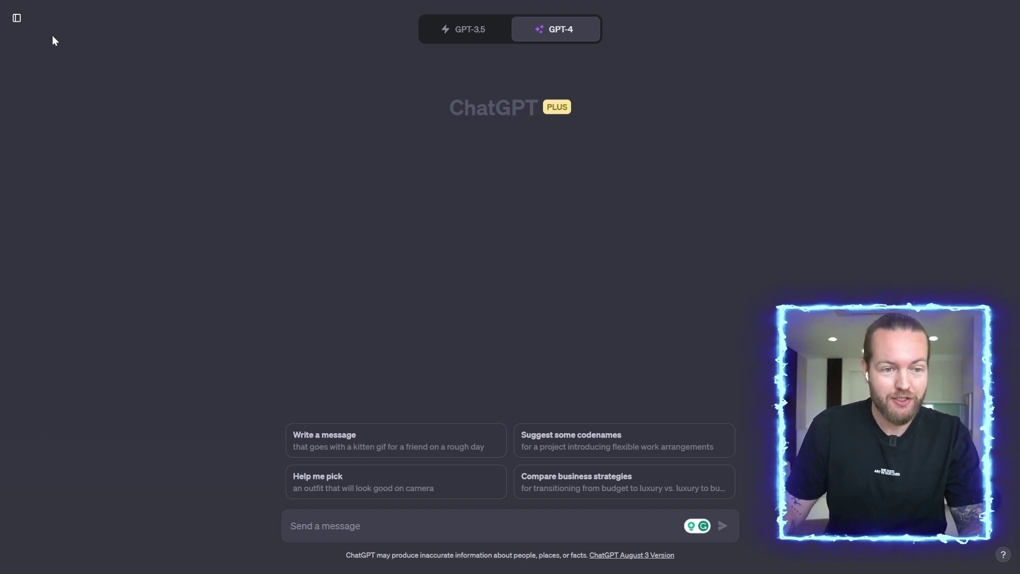
# Go to Settings' Beta features and show the GPT-4 plugin list with VoxScript and WebPilot enabled.
pyautogui.click(17, 17)
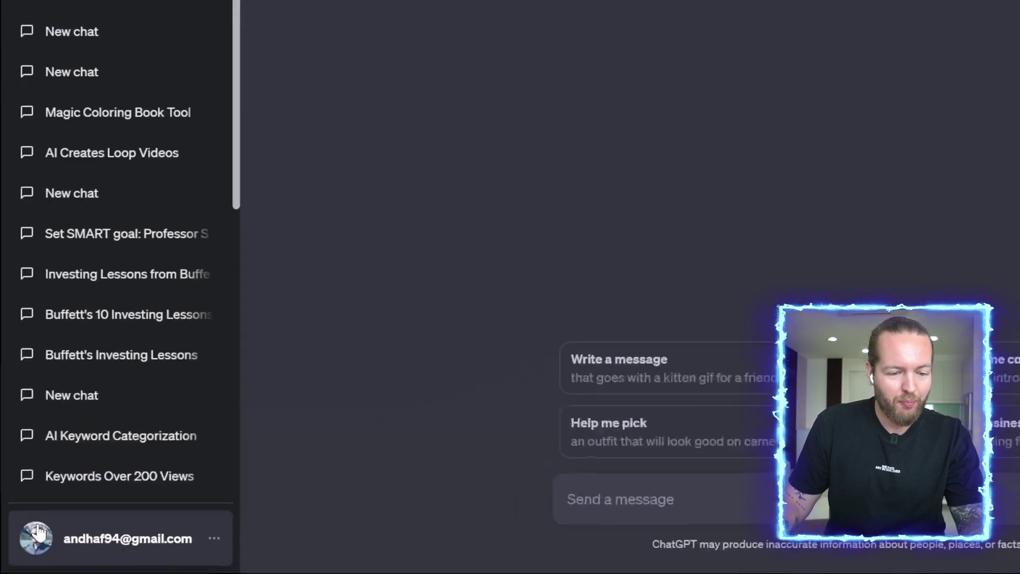
pyautogui.click(70, 546)
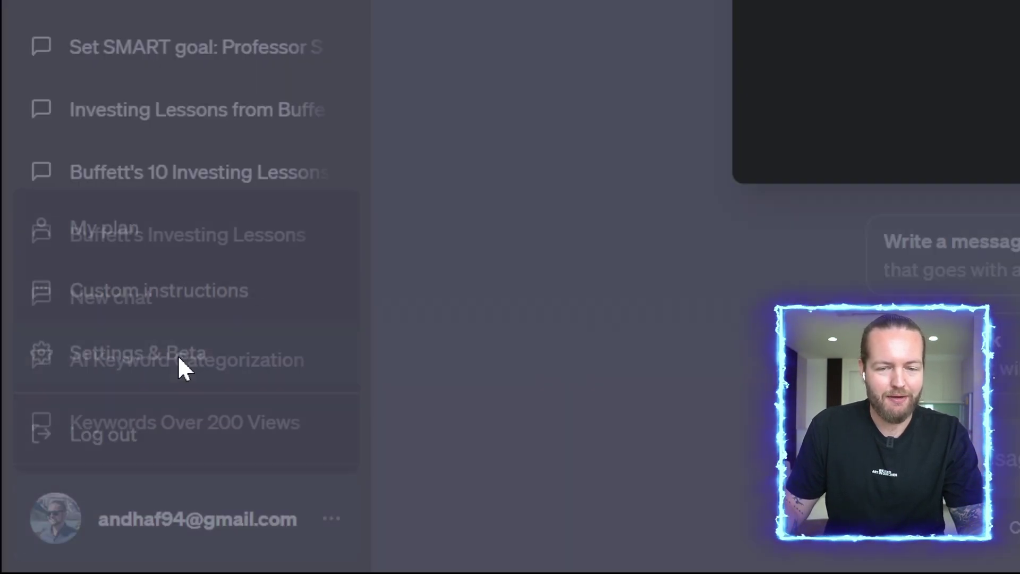
pyautogui.click(179, 360)
pyautogui.click(325, 211)
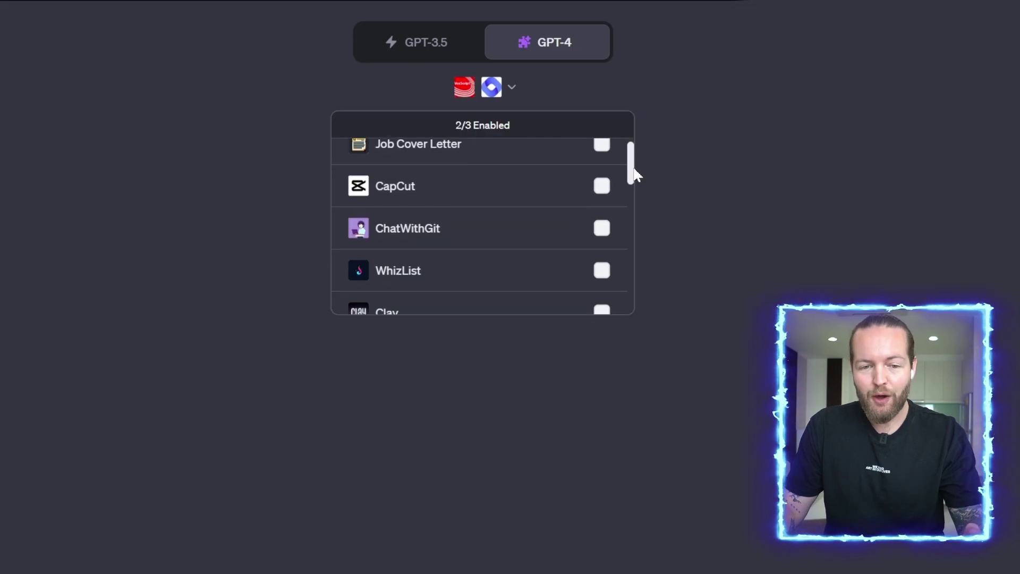
pyautogui.moveTo(634, 173); pyautogui.dragTo(649, 319)
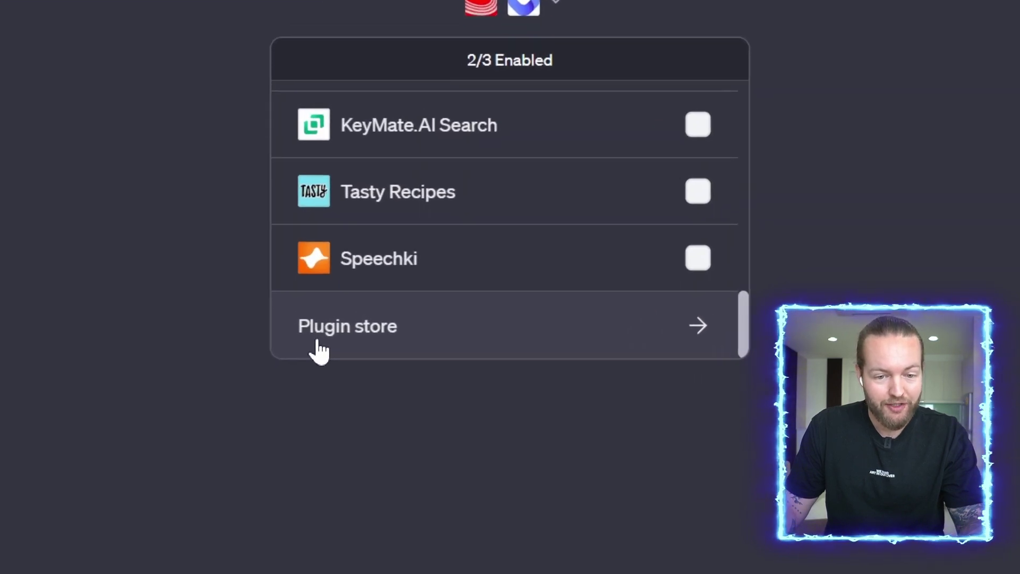
# Find the Canva plugin in the Plugin store and install it.
pyautogui.click(348, 335)
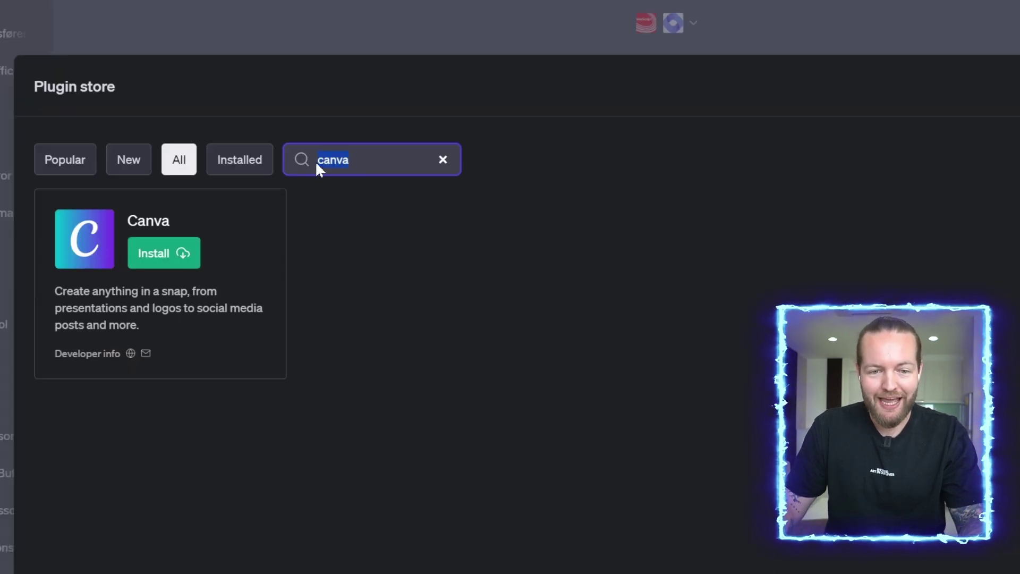
pyautogui.click(240, 247)
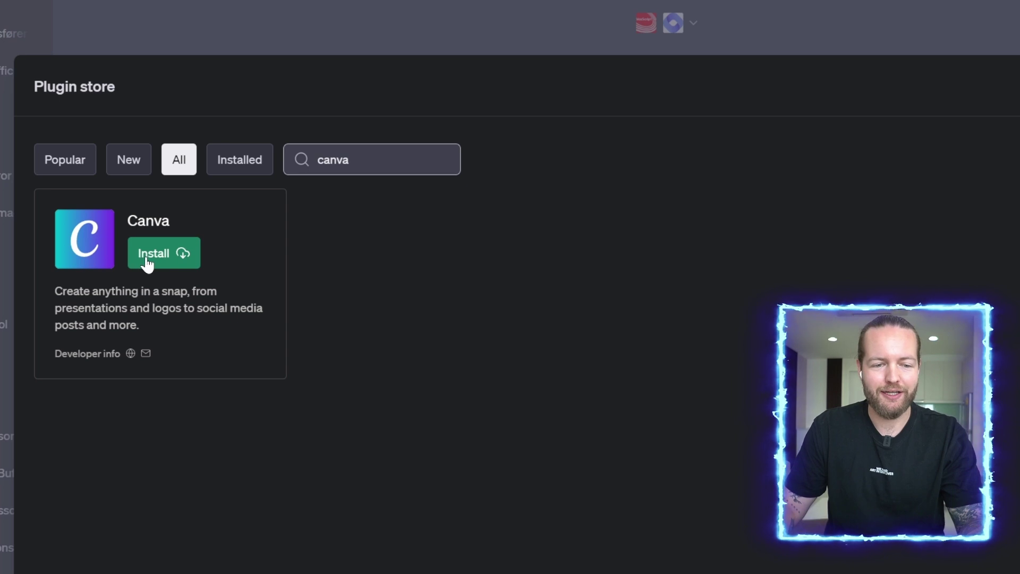
pyautogui.click(149, 260)
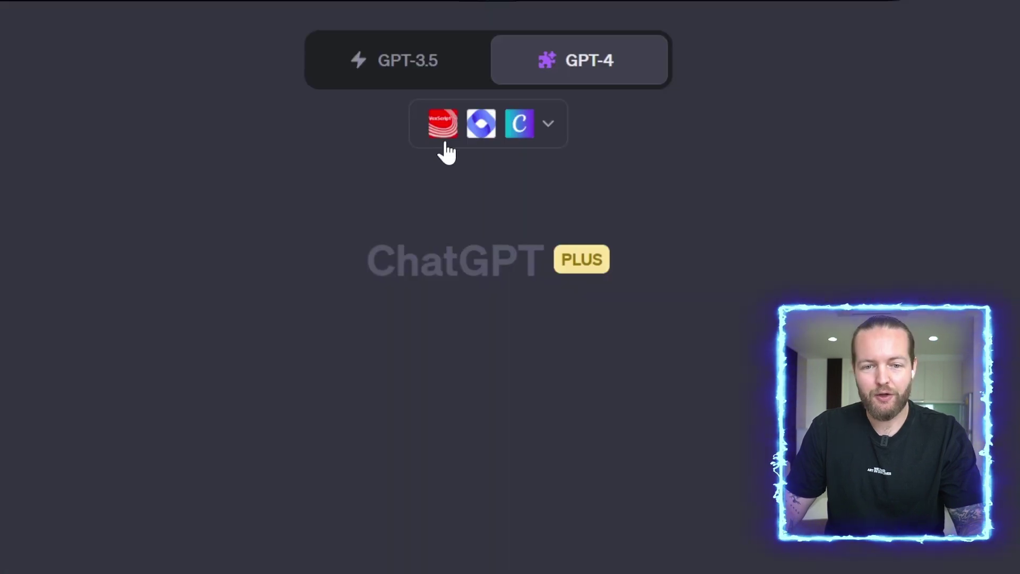
# Disable VoxScript and WebPilot so Canva is the only enabled plugin.
pyautogui.click(548, 126)
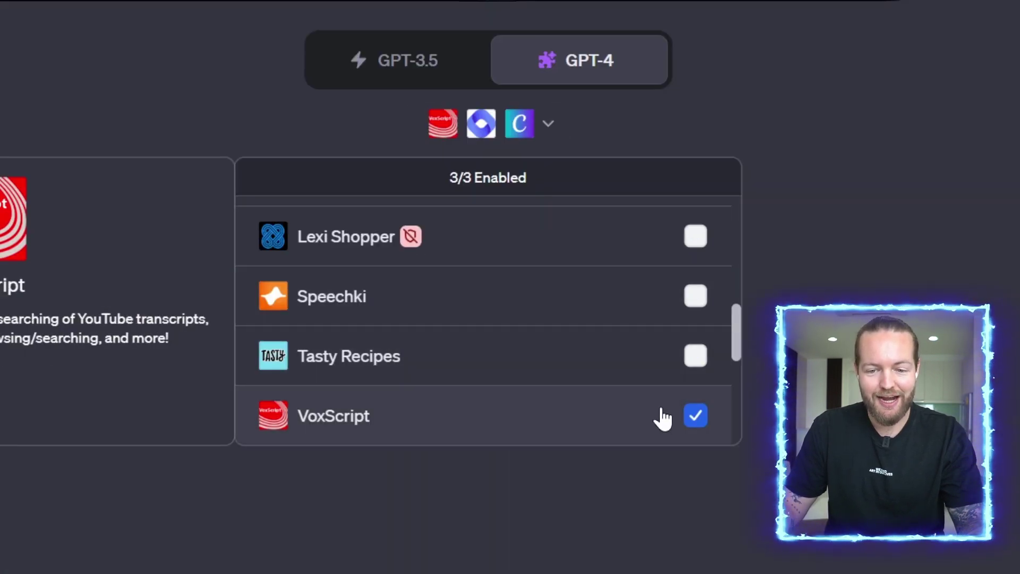
pyautogui.click(696, 418)
pyautogui.scroll(-4, 610, 346)
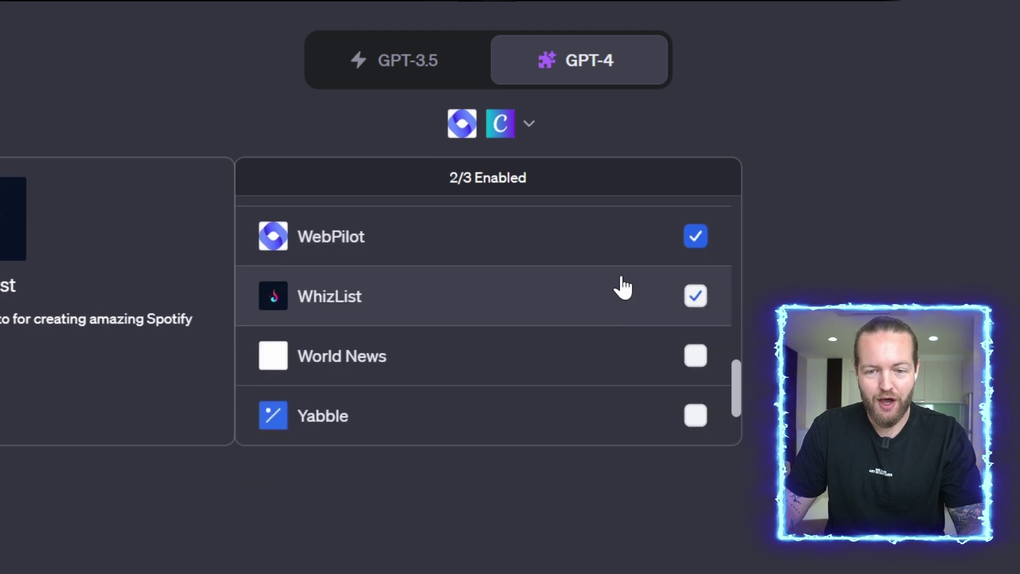
pyautogui.click(616, 236)
pyautogui.click(394, 130)
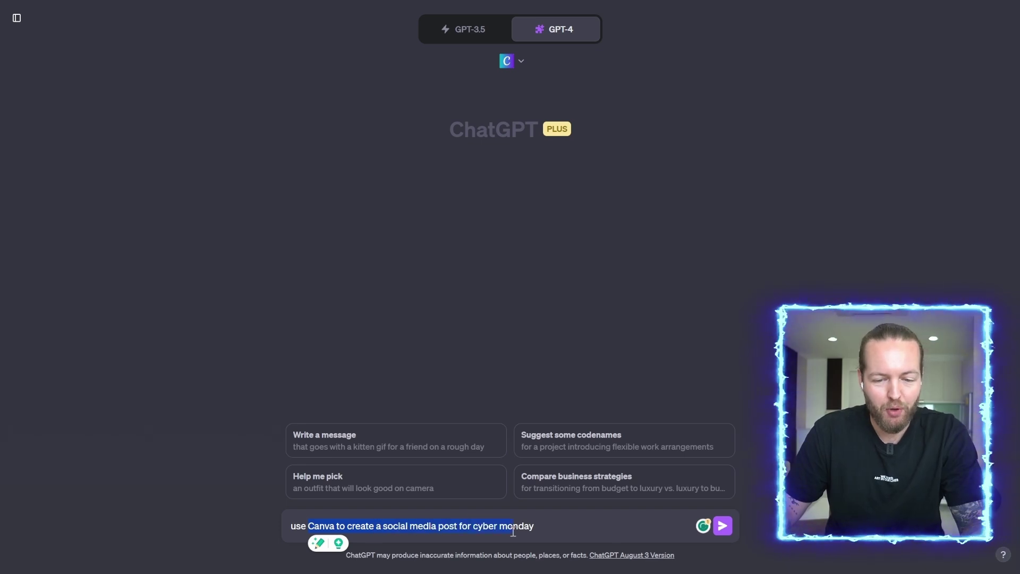
# Send 'use Canva to create a social media post for cyber monday' and scroll through the template results.
pyautogui.click(536, 528)
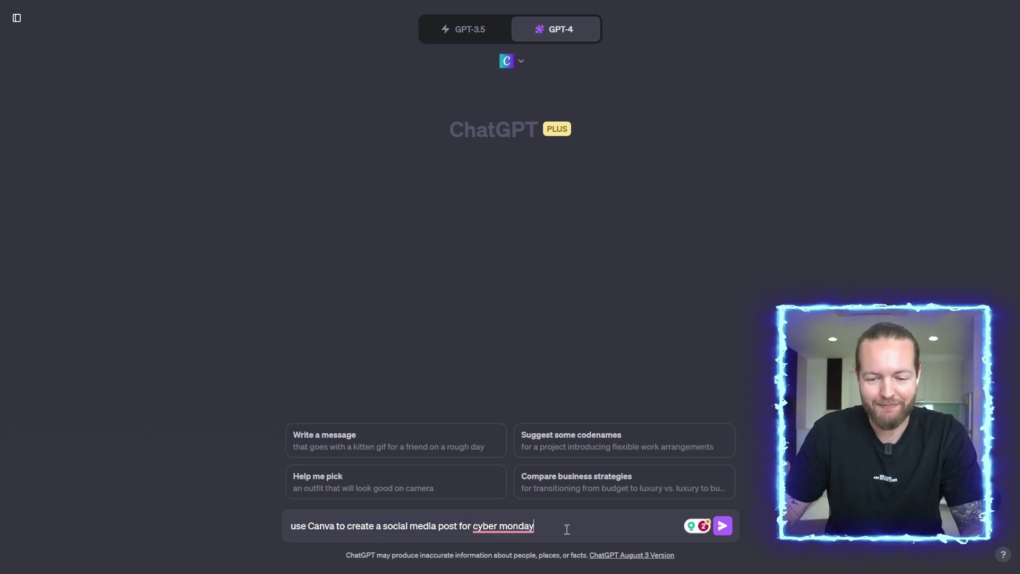
pyautogui.click(722, 525)
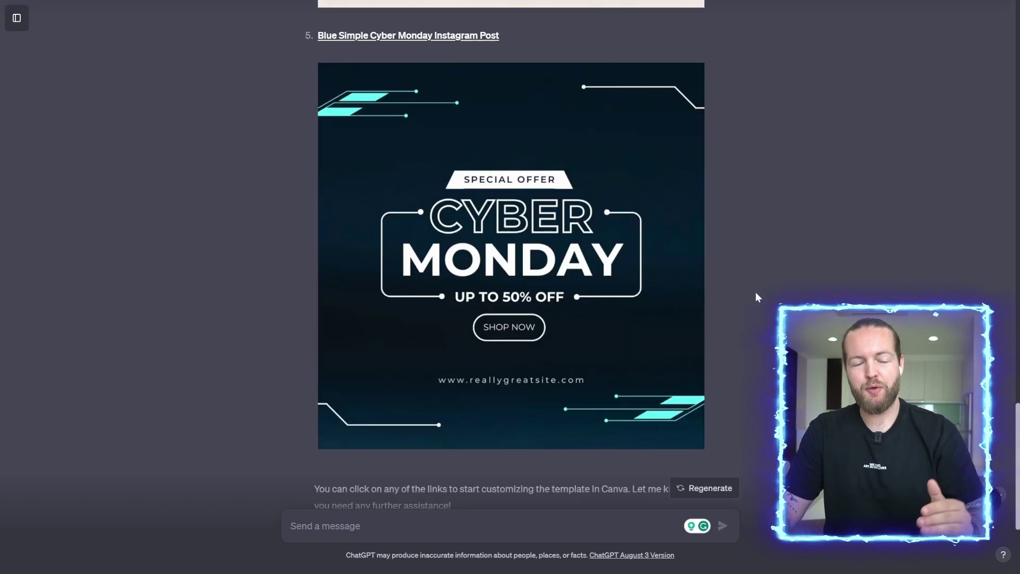
pyautogui.scroll(8, 755, 291)
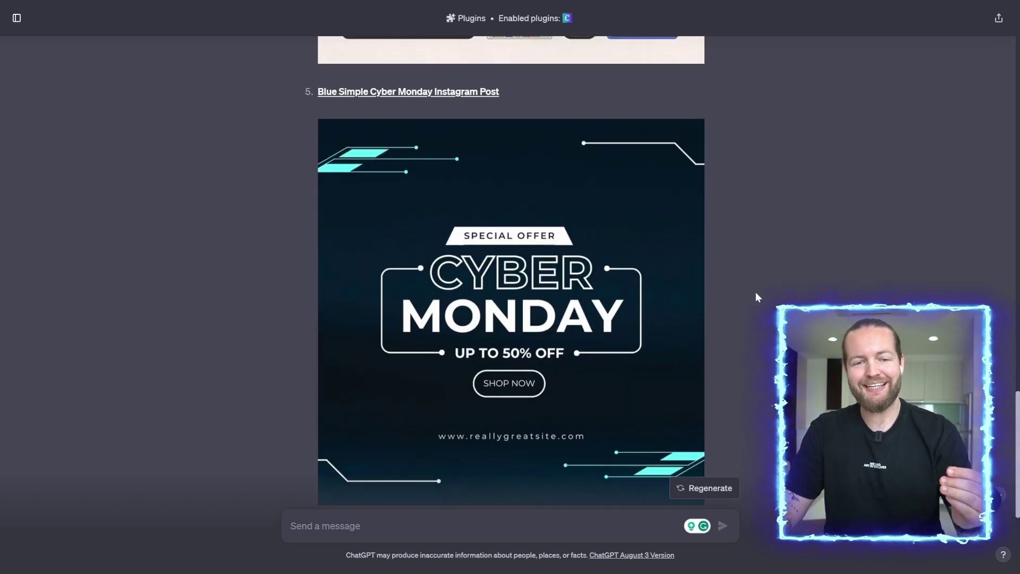
pyautogui.scroll(8, 755, 291)
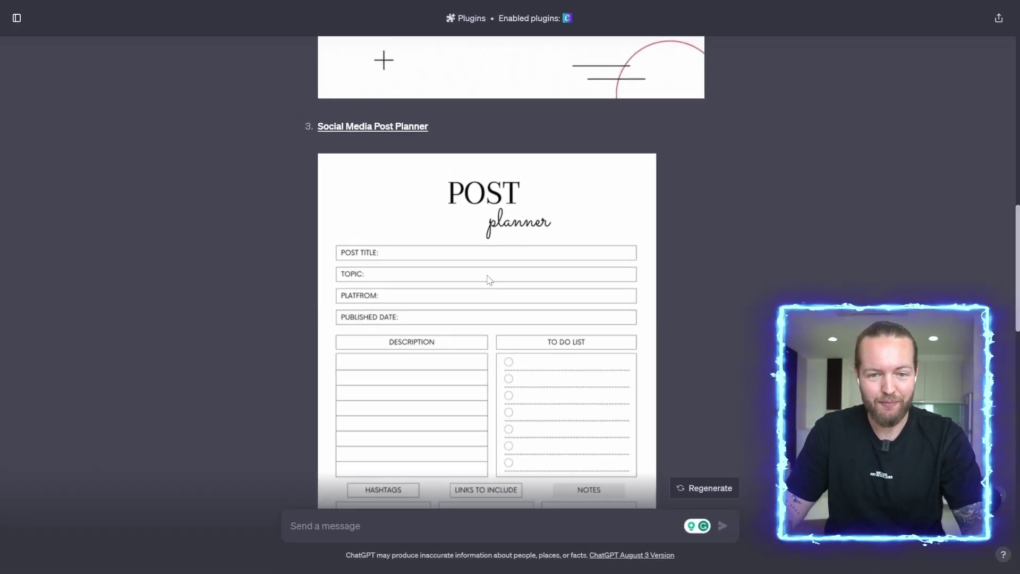
pyautogui.scroll(5, 710, 271)
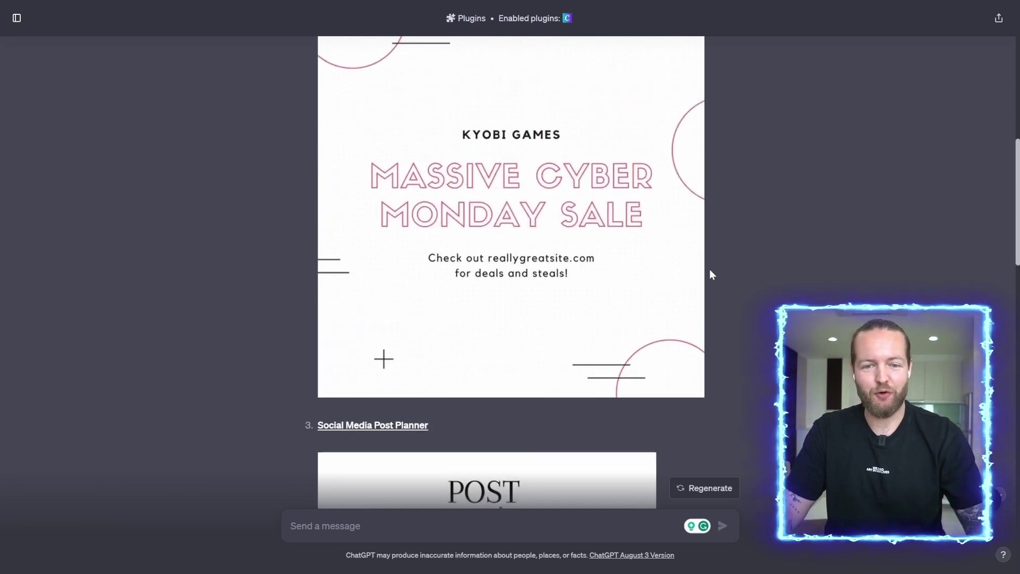
pyautogui.scroll(8, 709, 269)
pyautogui.scroll(3, 685, 260)
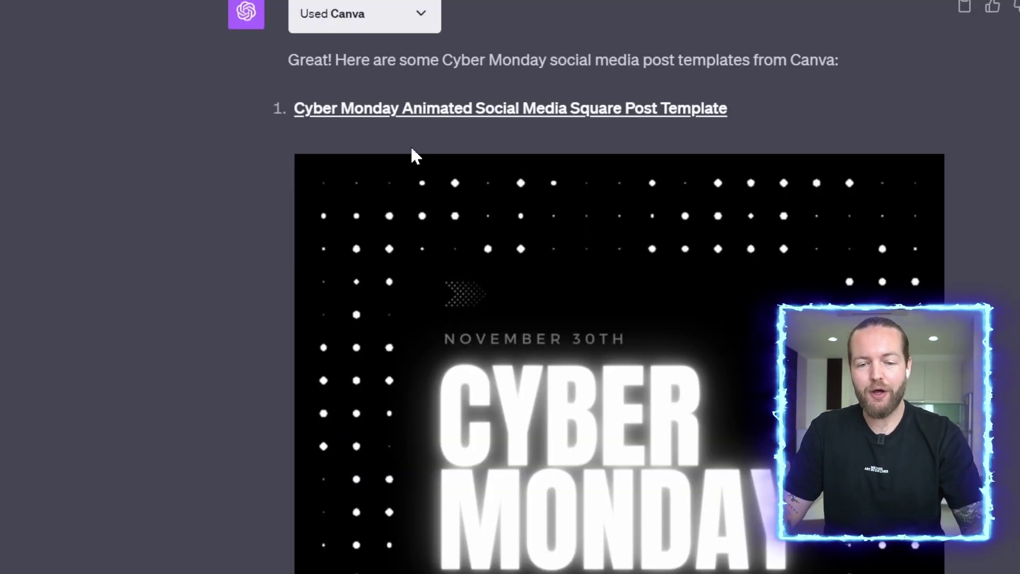
# Open the first Cyber Monday template in Canva and change the discount from 75 to 25.
pyautogui.click(366, 118)
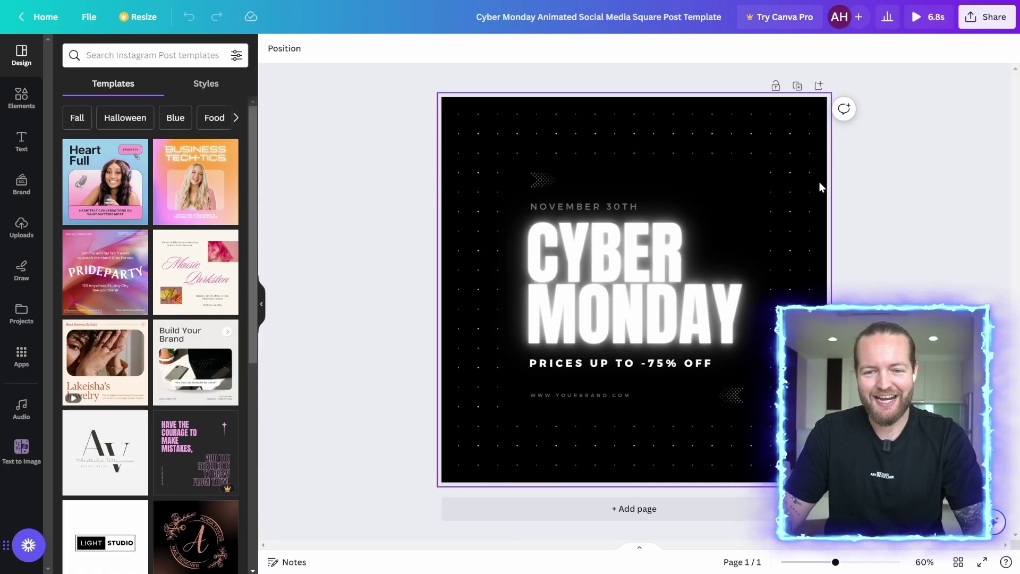
pyautogui.doubleClick(603, 365)
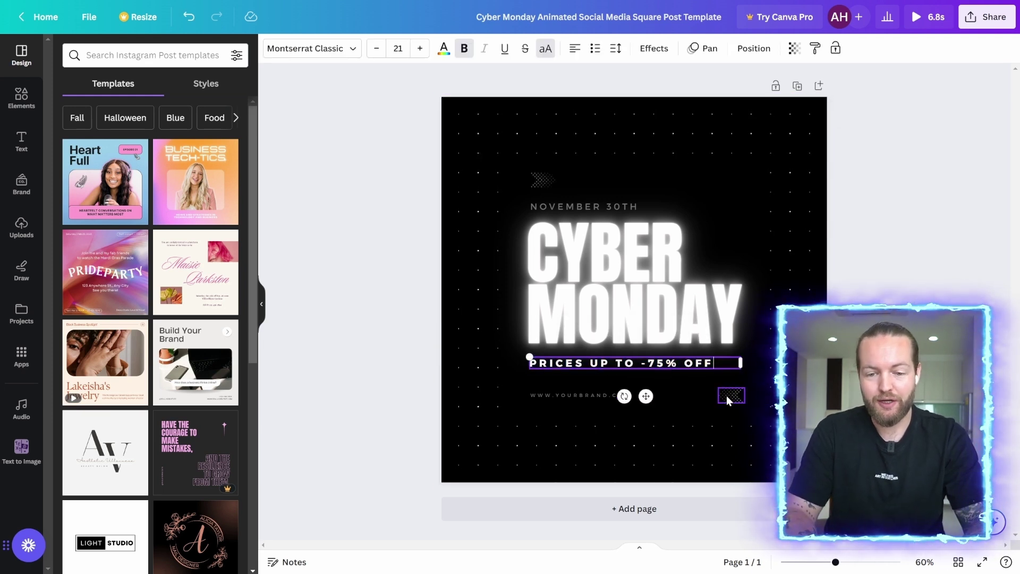
pyautogui.press('Left')
pyautogui.press('Left')
pyautogui.press('Left')
pyautogui.press('Left')
pyautogui.press('Left')
pyautogui.press('BackSpace')
pyautogui.press('BackSpace')
pyautogui.write('2')
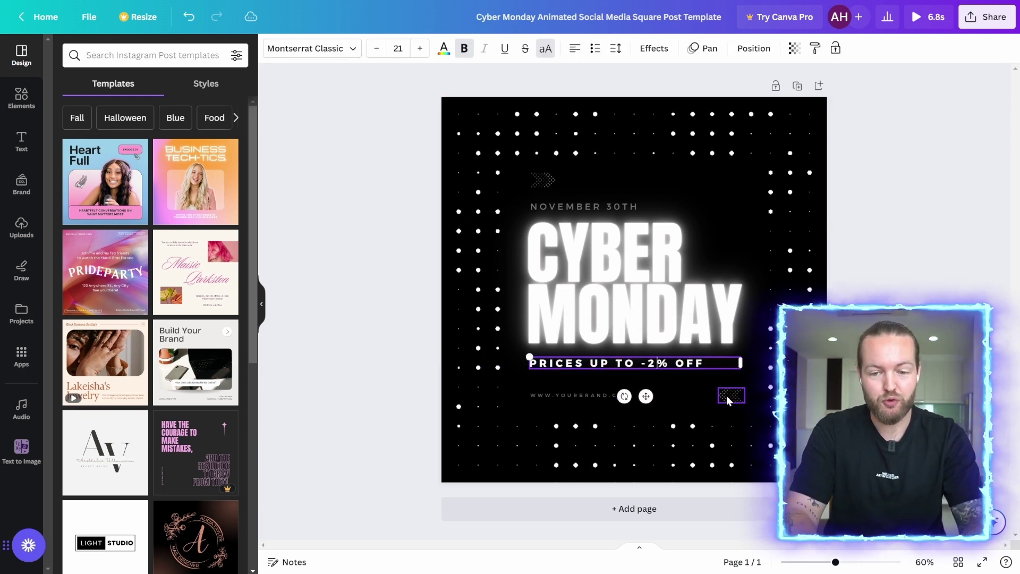
pyautogui.write('5')
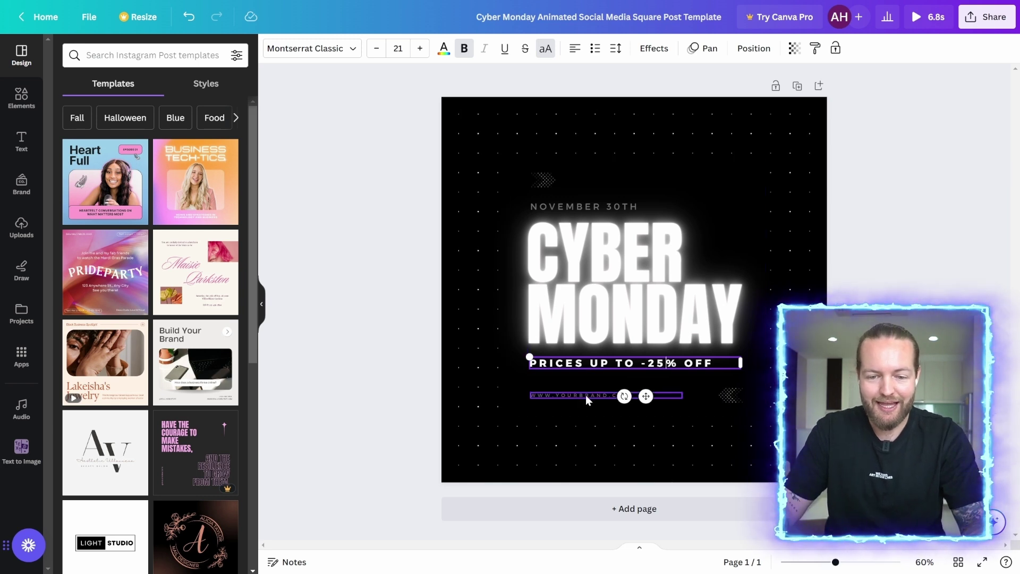
# Replace YOURBRAND.COM in the web address line with the brand's own address.
pyautogui.doubleClick(586, 396)
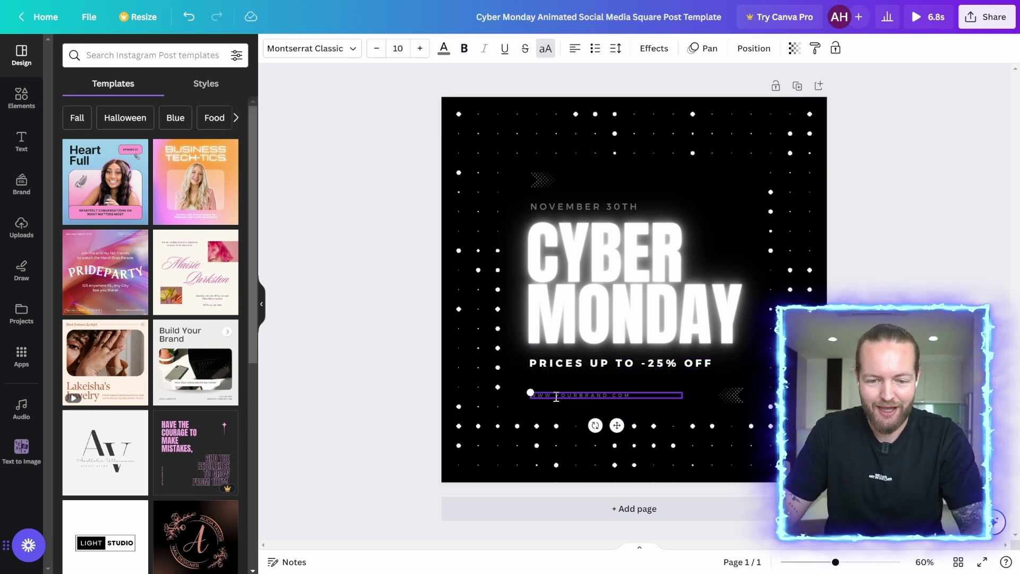
pyautogui.moveTo(558, 394); pyautogui.dragTo(580, 396)
pyautogui.write('AIANDY.AI')
pyautogui.press('Escape')
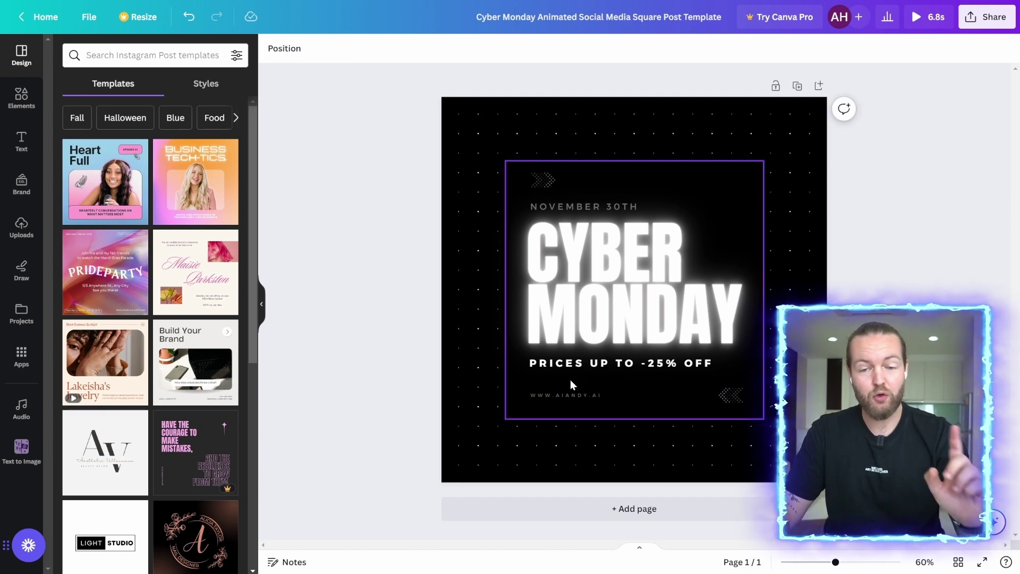
pyautogui.click(406, 159)
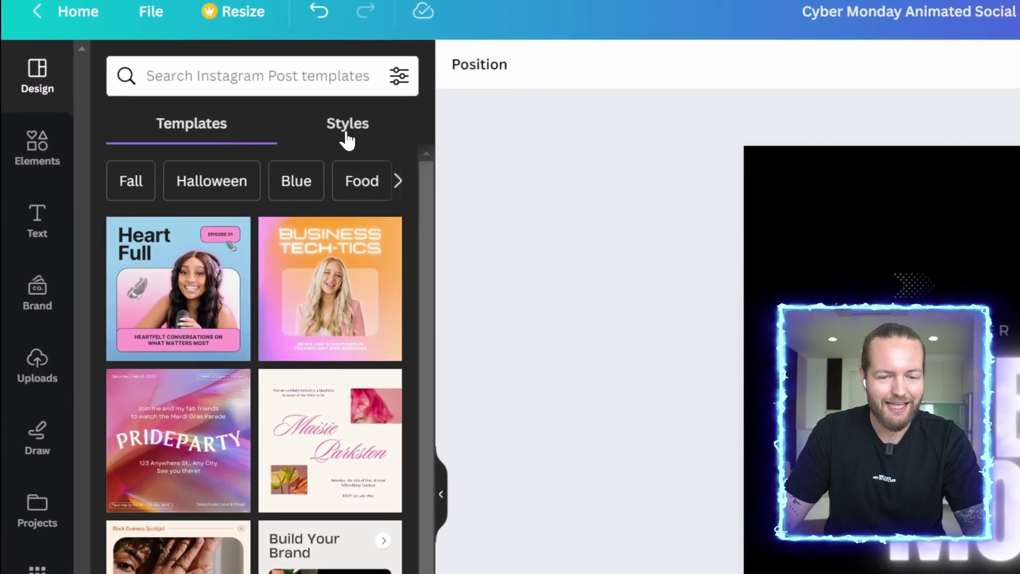
# Try the Caveat, Nickainley, Arbutus Slab and HORIZON style combinations, settling on dark ARCHIVO / Open Sans.
pyautogui.click(346, 137)
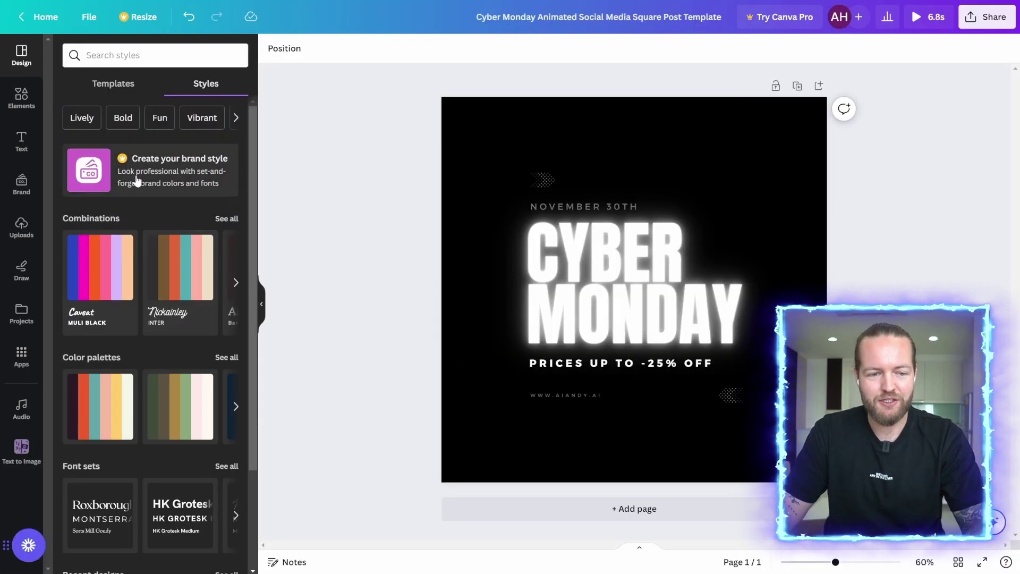
pyautogui.click(113, 292)
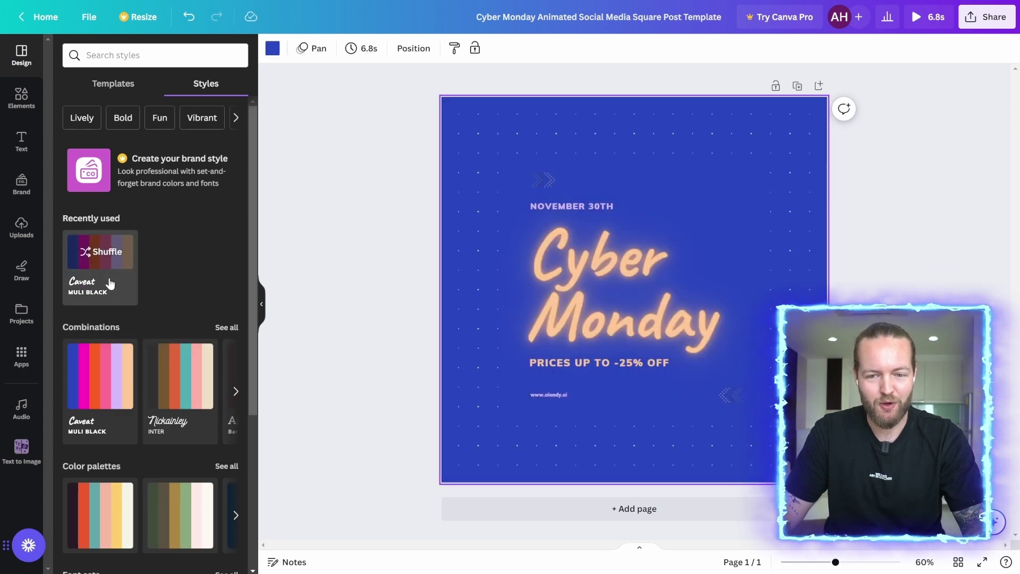
pyautogui.scroll(-2, 173, 363)
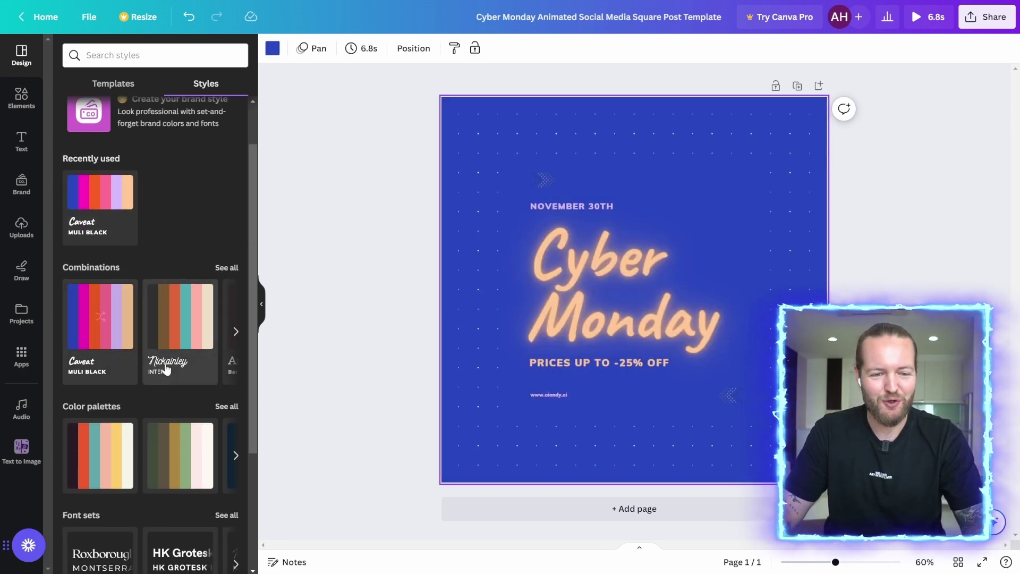
pyautogui.click(181, 351)
pyautogui.hscroll(2, 182, 347)
pyautogui.click(182, 346)
pyautogui.hscroll(2, 186, 340)
pyautogui.click(170, 333)
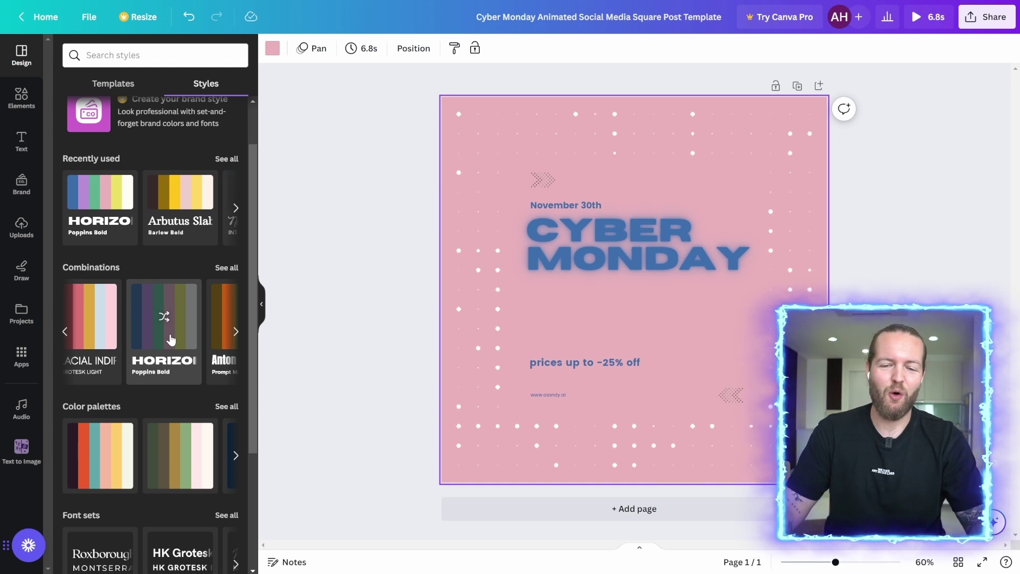
pyautogui.hscroll(2, 178, 340)
pyautogui.click(173, 346)
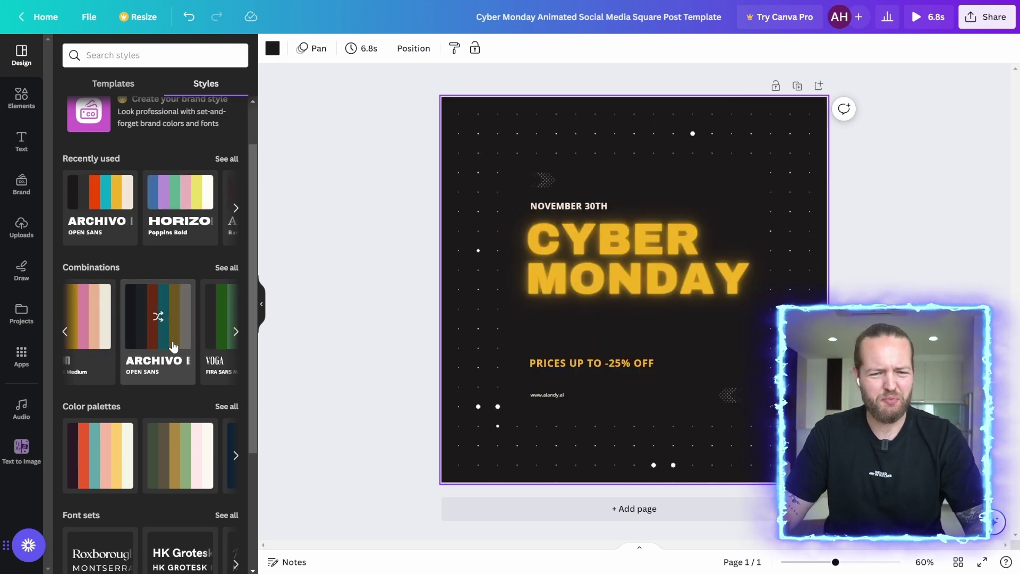
pyautogui.scroll(-2, 59, 213)
pyautogui.click(22, 141)
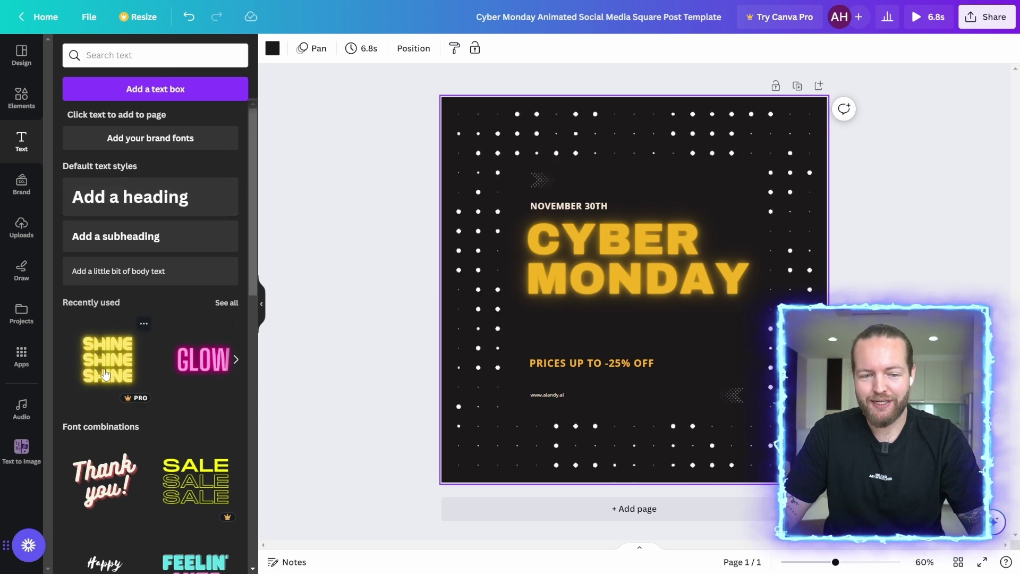
# Add a new heading text box to the post.
pyautogui.click(127, 206)
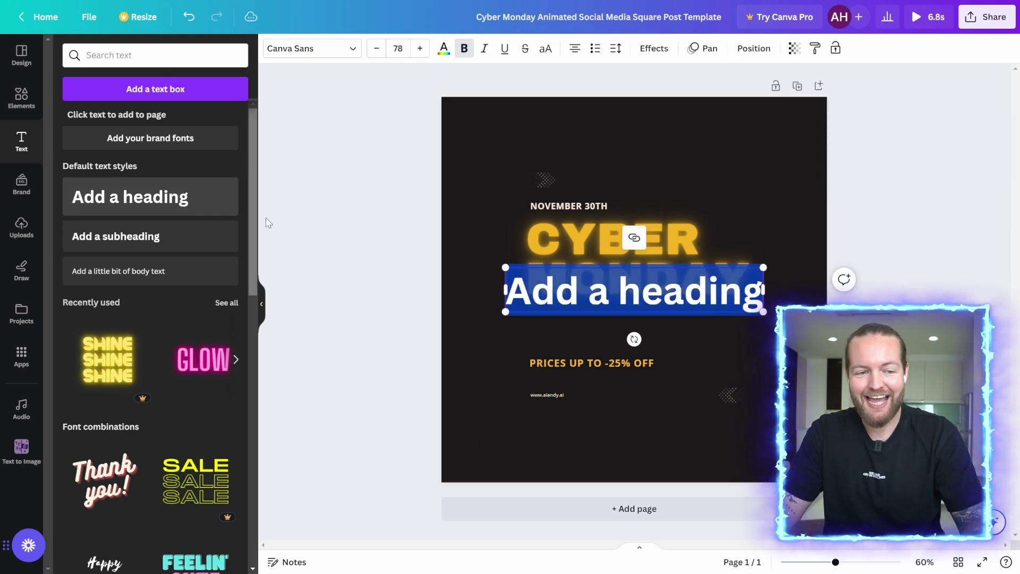
pyautogui.click(370, 136)
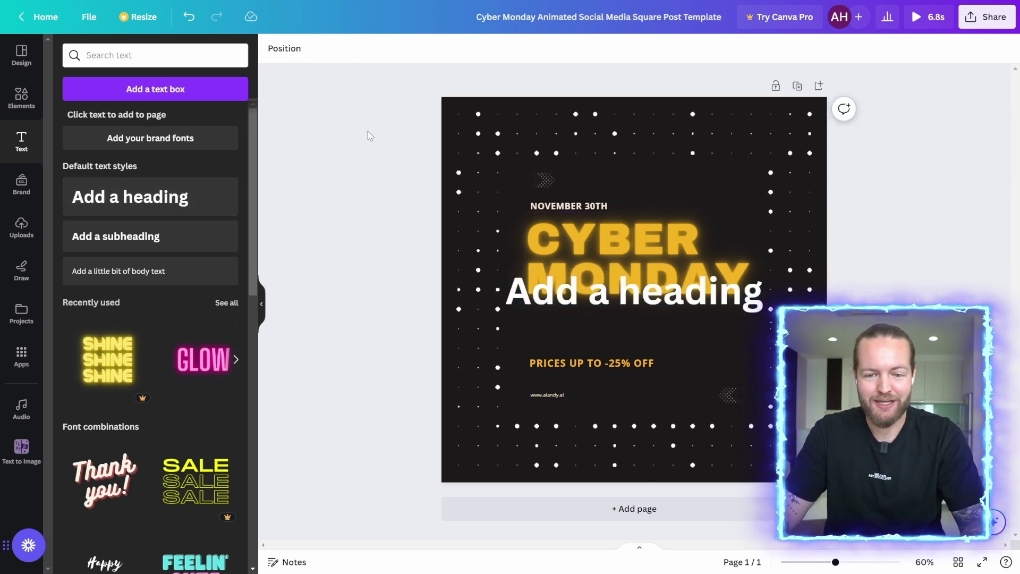
pyautogui.click(632, 291)
pyautogui.doubleClick(753, 303)
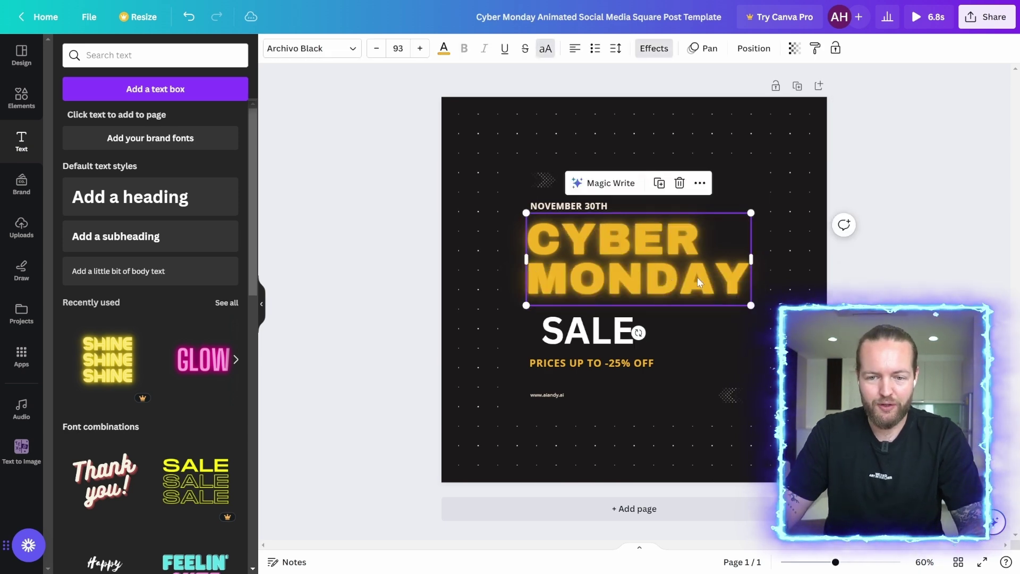
# Add a SALE line under CYBER MONDAY and delete the leftover white heading box.
pyautogui.doubleClick(697, 281)
pyautogui.click(748, 282)
pyautogui.press('Return')
pyautogui.write('SALE')
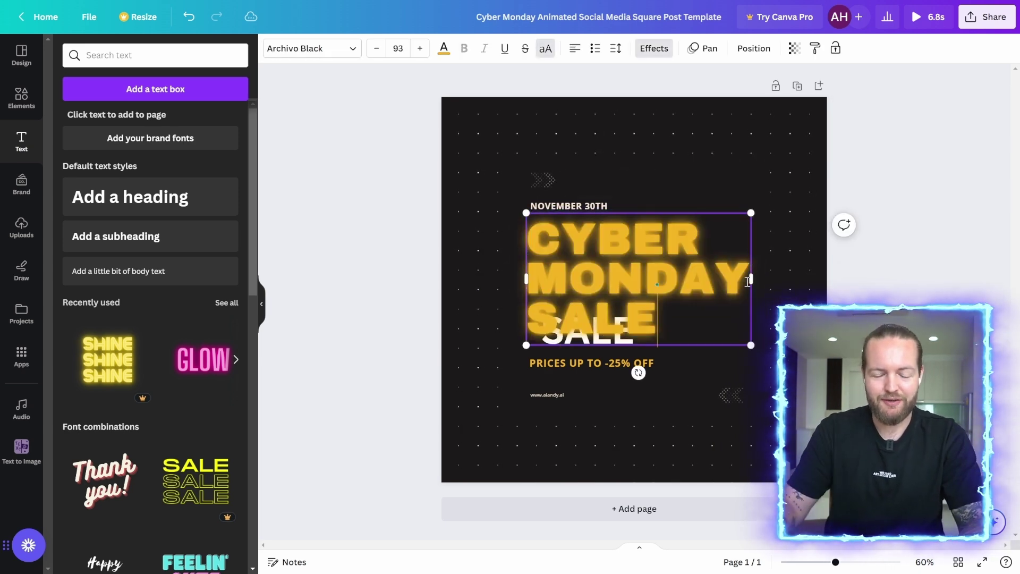
pyautogui.click(587, 342)
pyautogui.press('Delete')
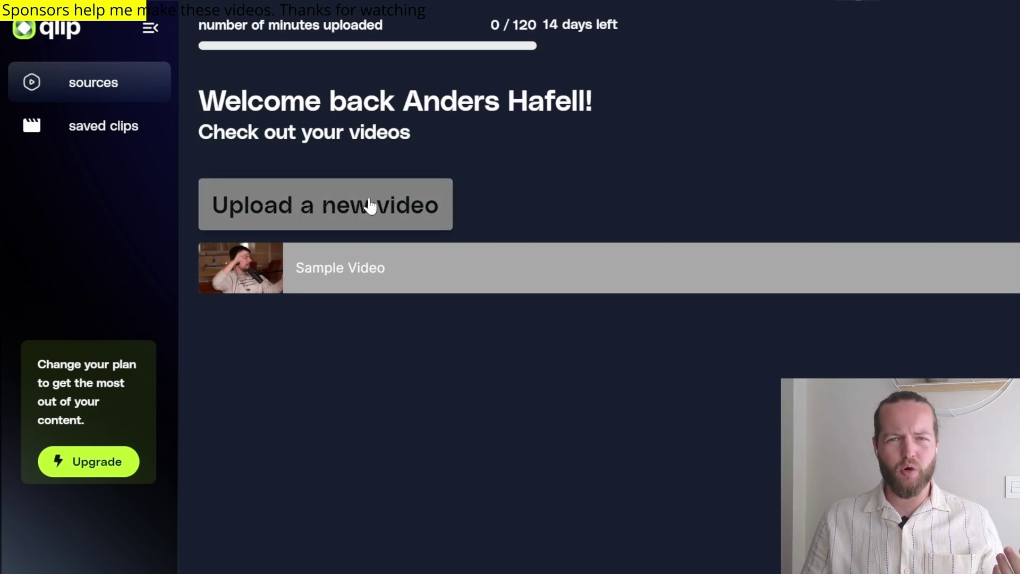
# Start a new qlip upload by pasting the podcast episode's YouTube link.
pyautogui.click(371, 206)
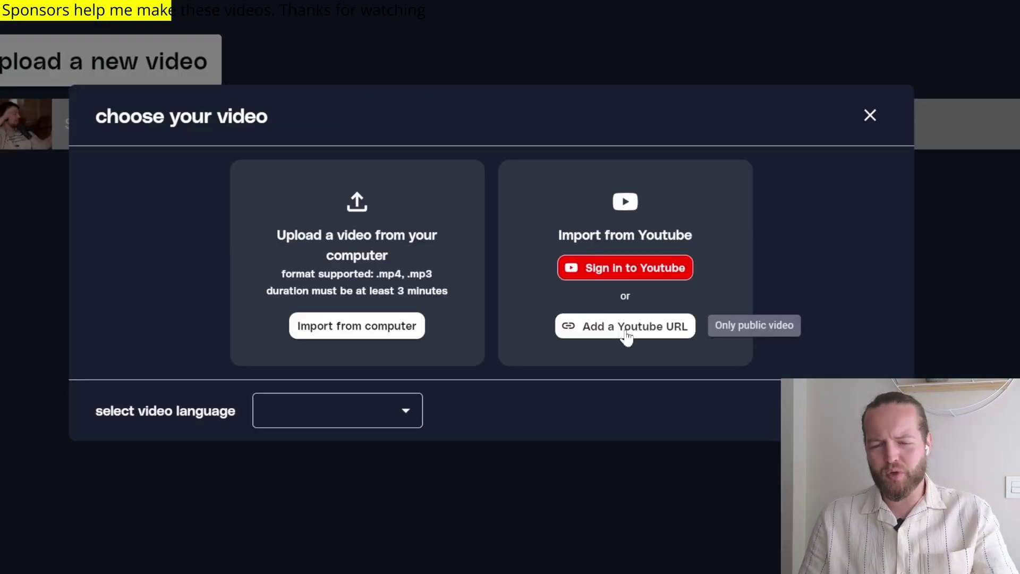
pyautogui.click(627, 329)
pyautogui.press('super+v')
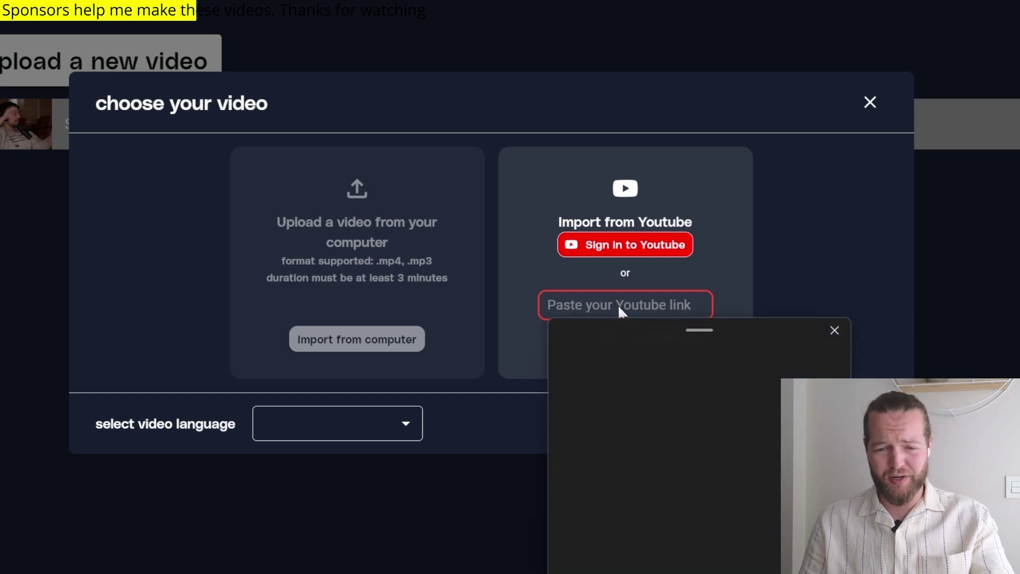
pyautogui.press('Return')
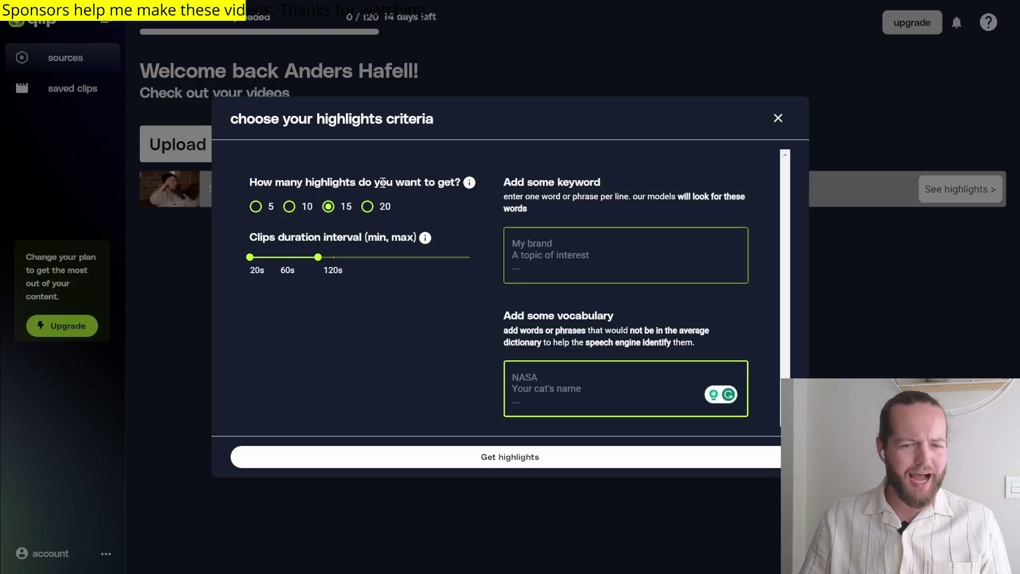
# Raise the maximum clip duration slightly and generate the highlights.
pyautogui.moveTo(318, 257); pyautogui.dragTo(323, 258)
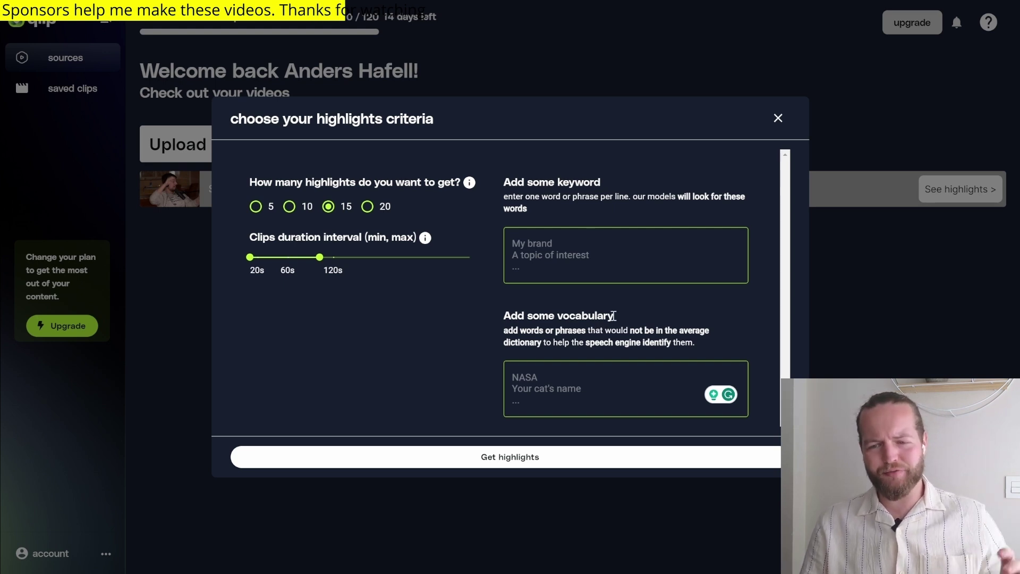
pyautogui.click(503, 457)
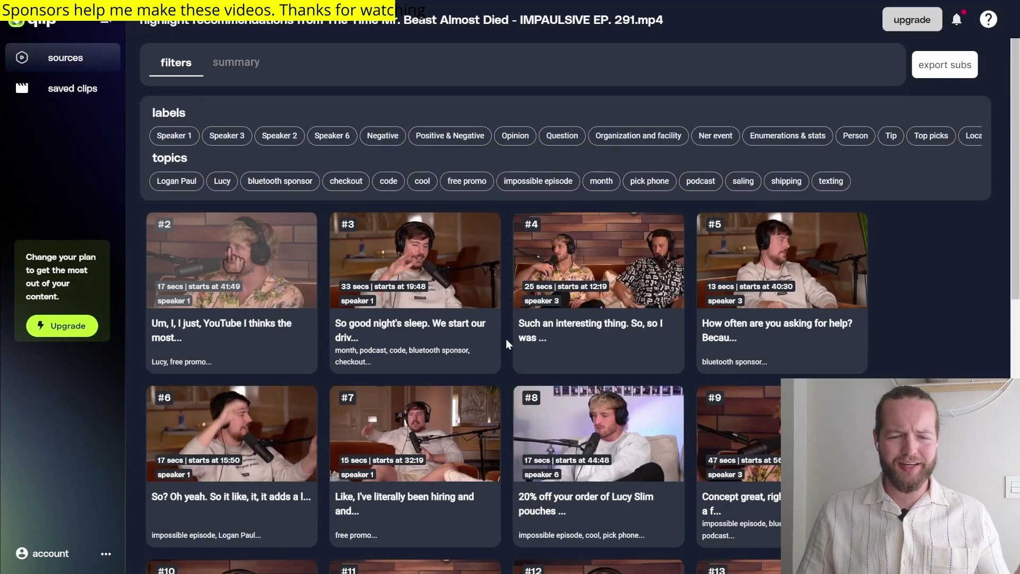
pyautogui.scroll(-8, 505, 339)
pyautogui.scroll(-2, 506, 338)
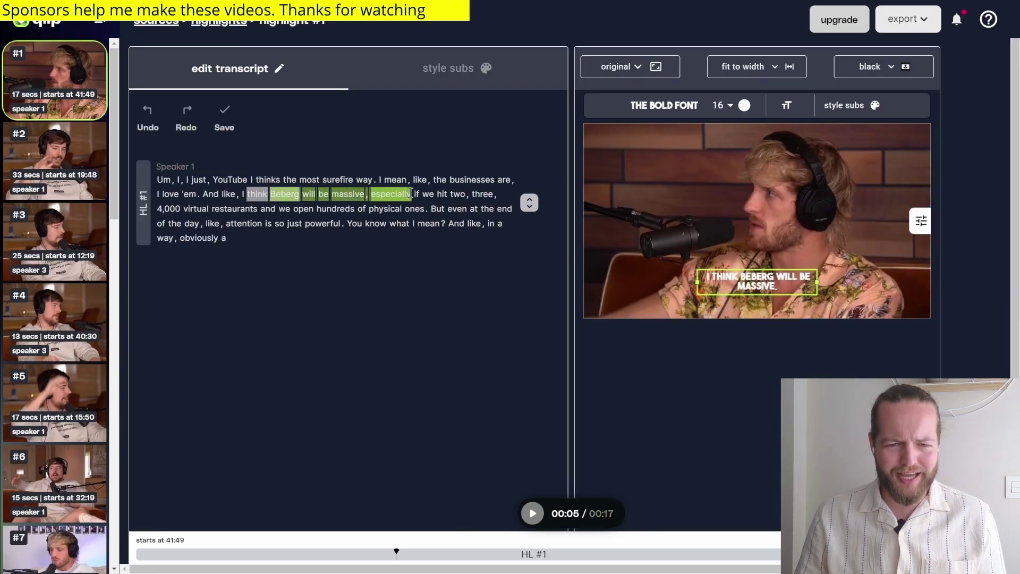
# Make highlight #1 portrait 9:16 with the video fitted to the frame's height.
pyautogui.moveTo(412, 194); pyautogui.dragTo(412, 194)
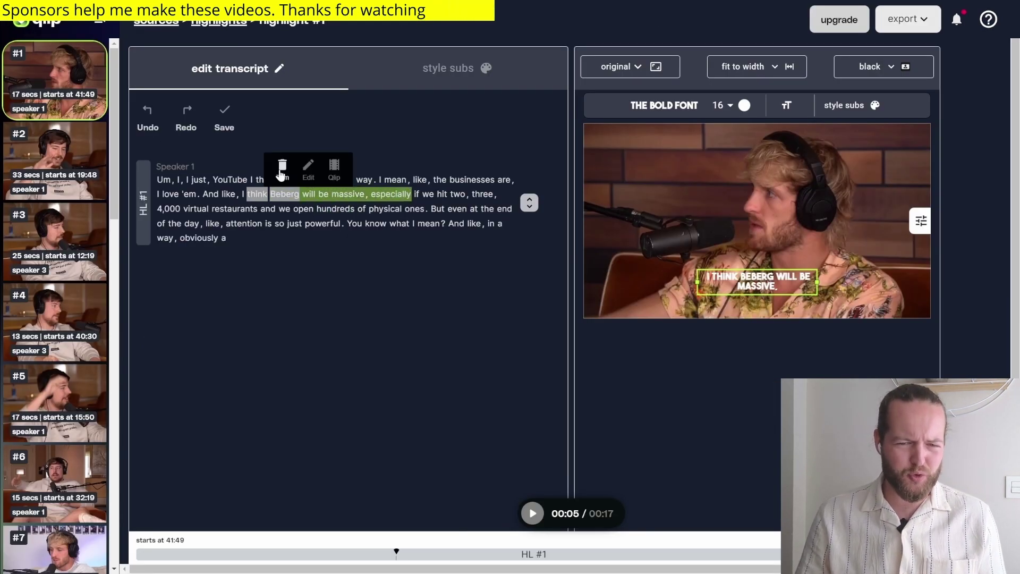
pyautogui.click(638, 68)
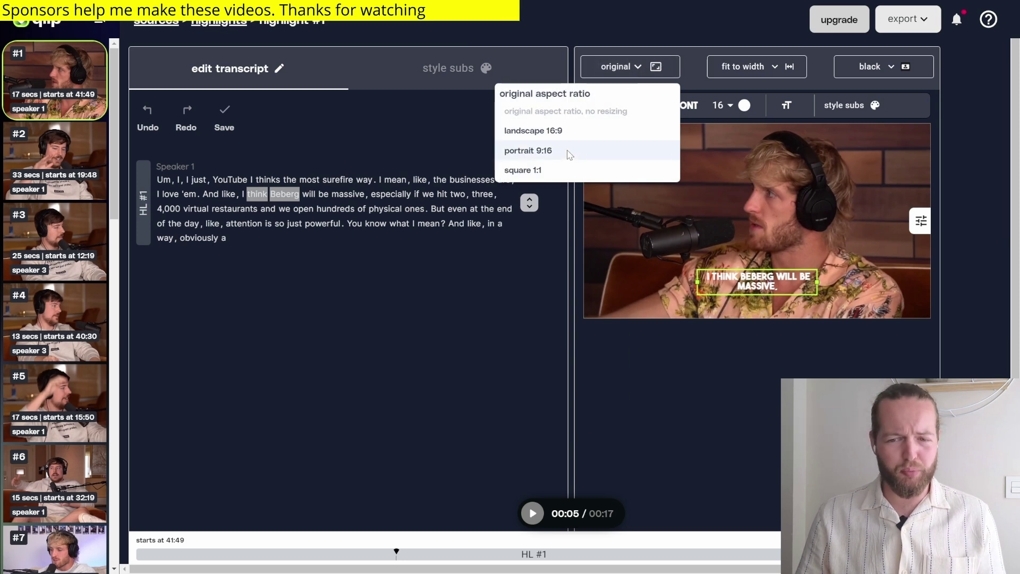
pyautogui.click(568, 153)
pyautogui.click(744, 66)
pyautogui.click(682, 116)
# Give the subtitles the Light outline style and bring up the export options.
pyautogui.click(269, 557)
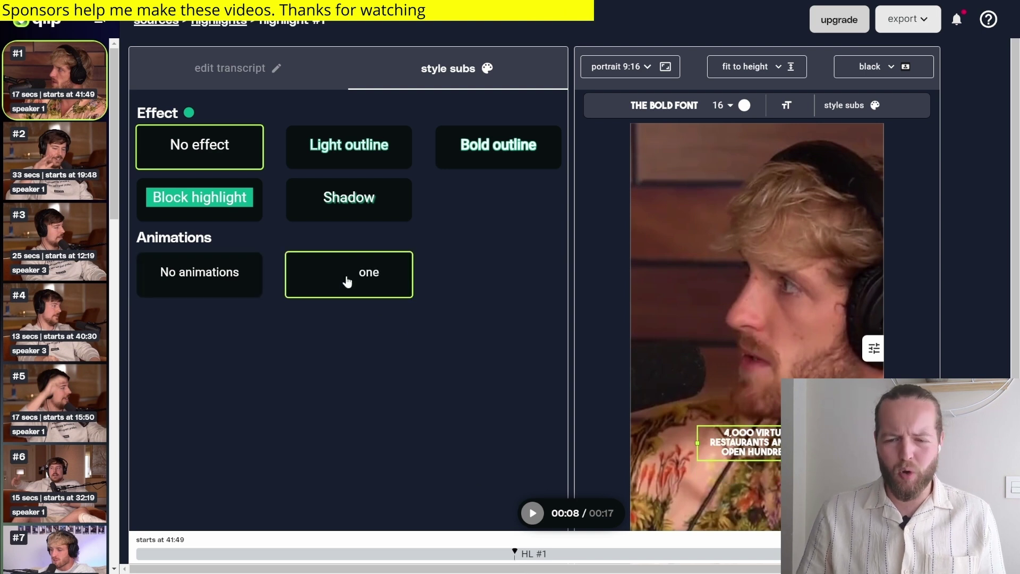
pyautogui.click(282, 554)
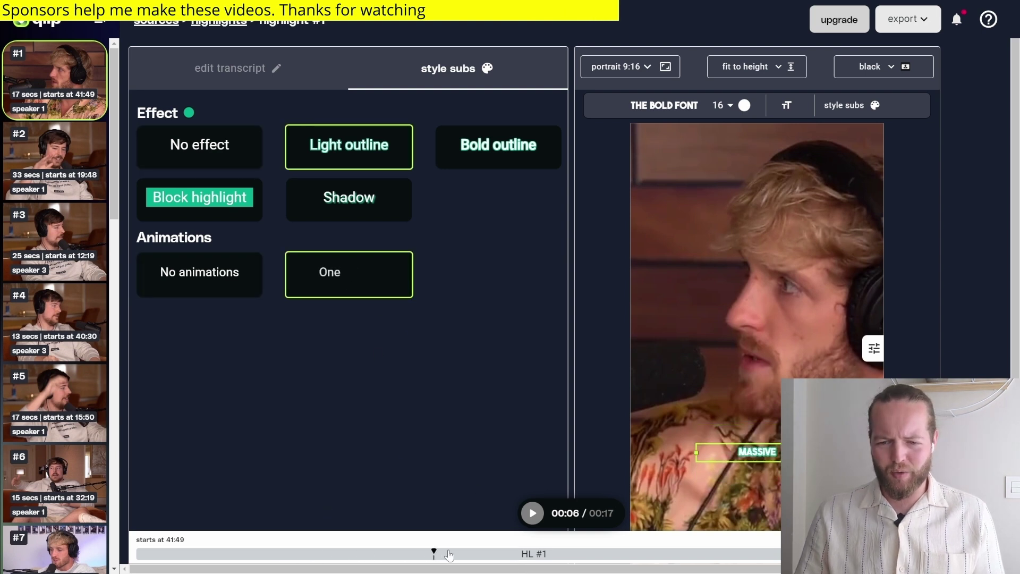
pyautogui.click(908, 19)
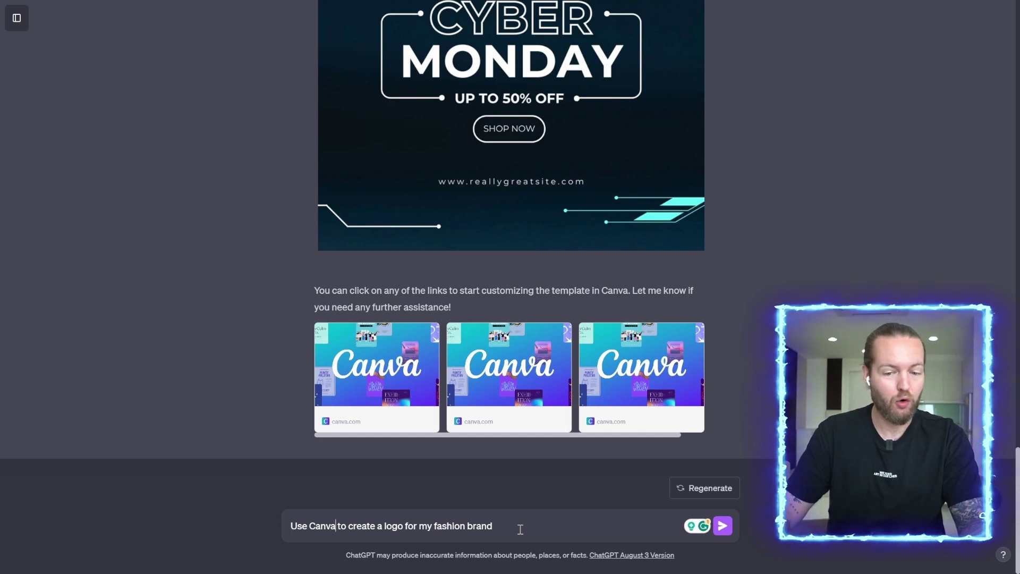
# Send the fashion brand logo request and scroll the templates down to DEYARA and back to FAUGET.
pyautogui.click(724, 526)
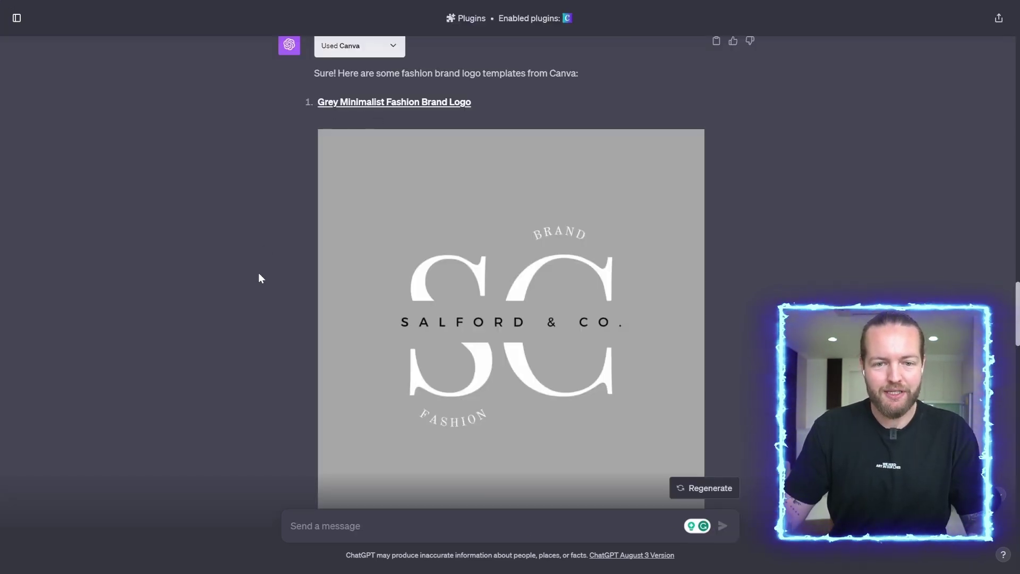
pyautogui.scroll(-3, 260, 277)
pyautogui.scroll(-5, 260, 285)
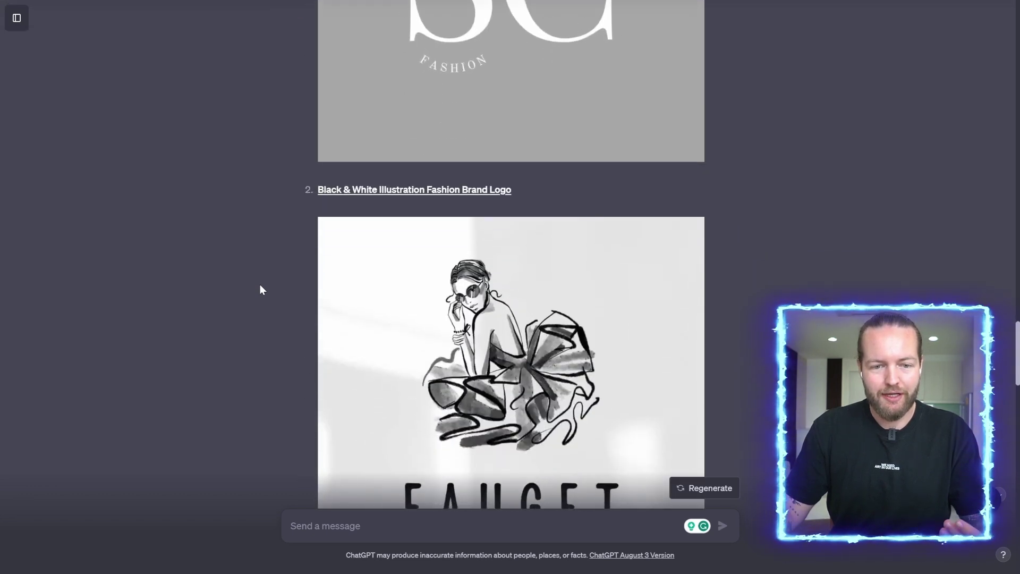
pyautogui.scroll(-1, 262, 285)
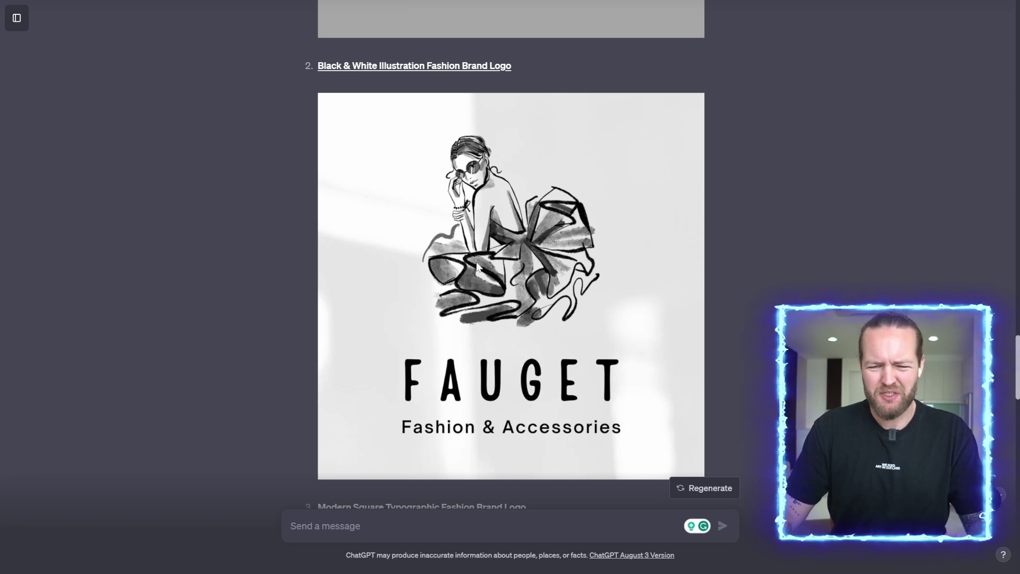
pyautogui.scroll(-5, 356, 247)
pyautogui.scroll(-1, 412, 209)
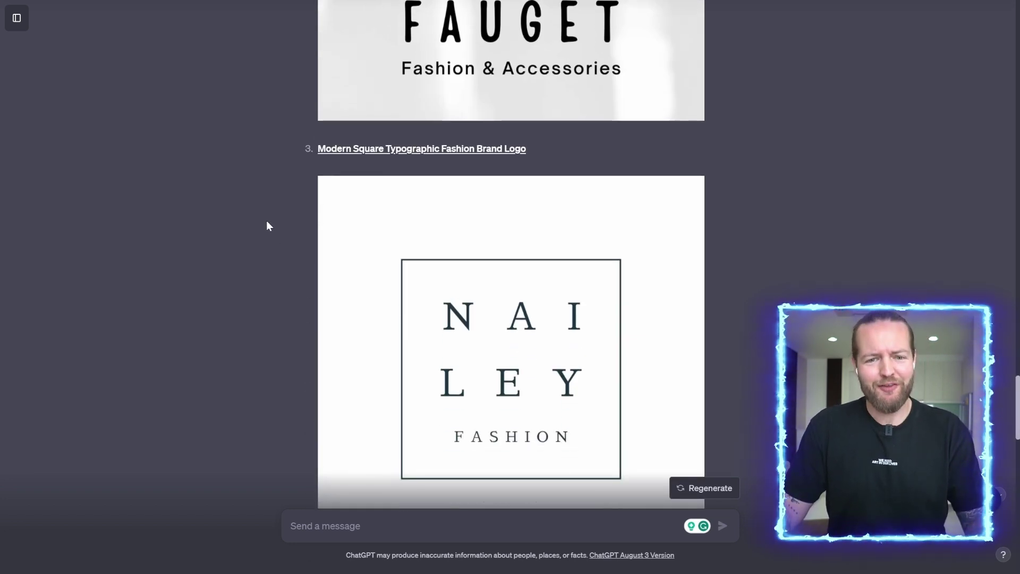
pyautogui.scroll(-10, 282, 239)
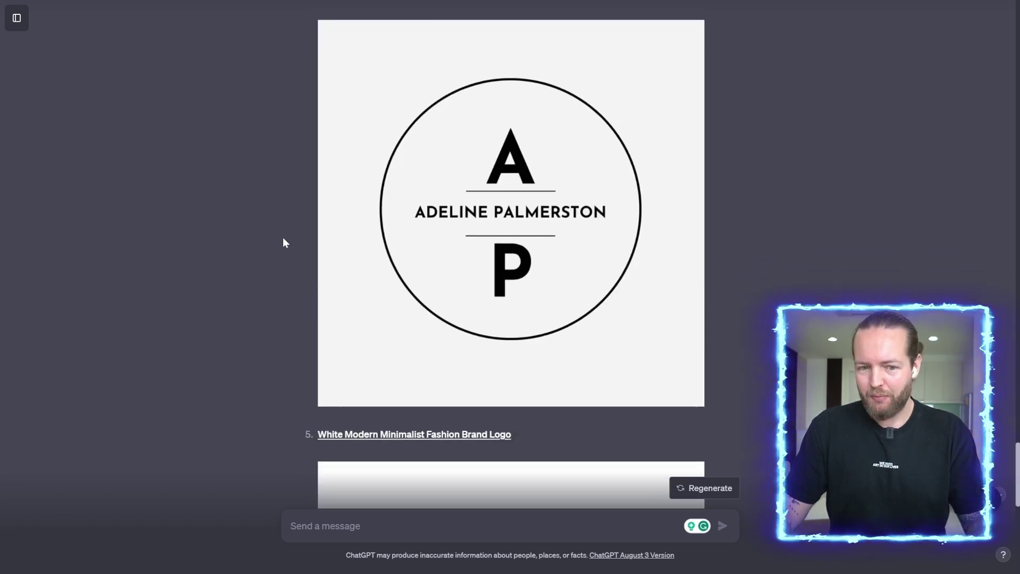
pyautogui.scroll(-7, 282, 243)
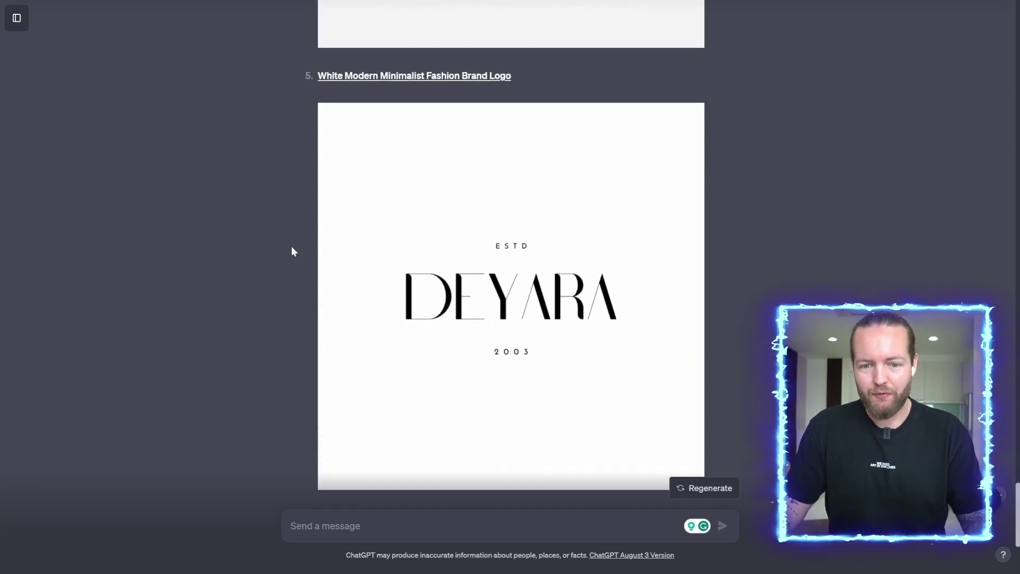
pyautogui.scroll(12, 276, 310)
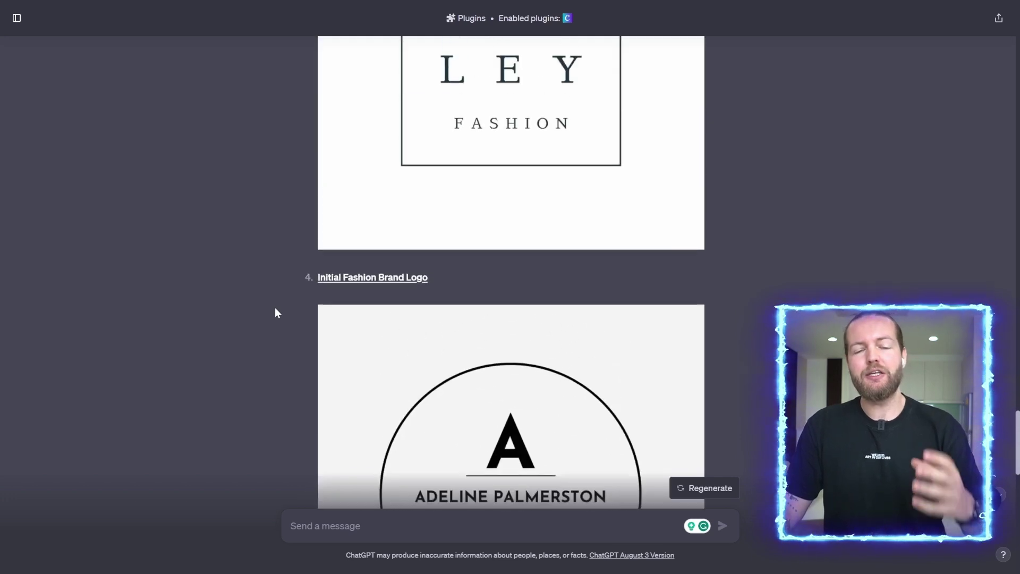
pyautogui.scroll(10, 276, 311)
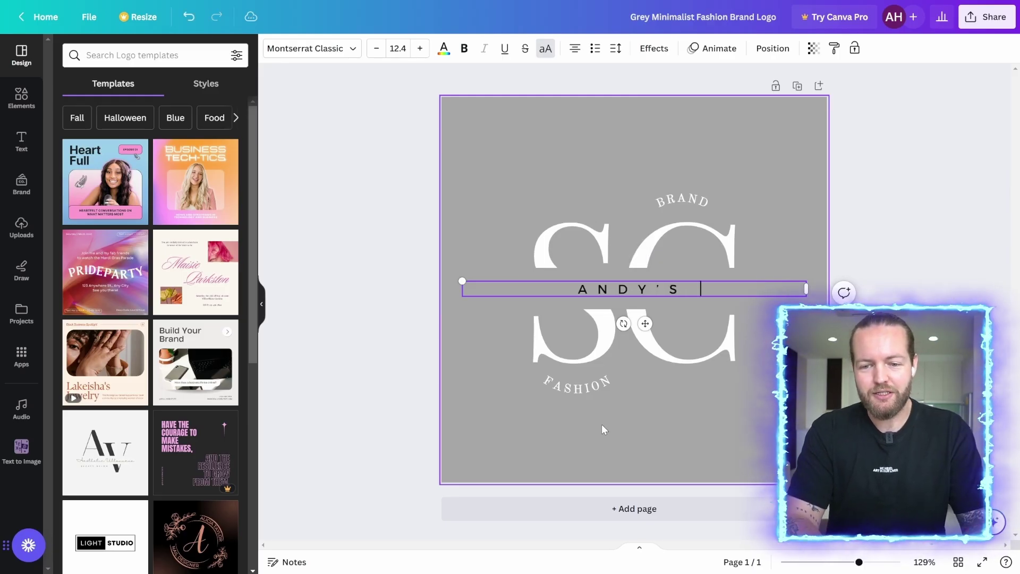
# Type DY'S AUBERGINES as the brand name in the logo's centre text.
pyautogui.write('ERGINES')
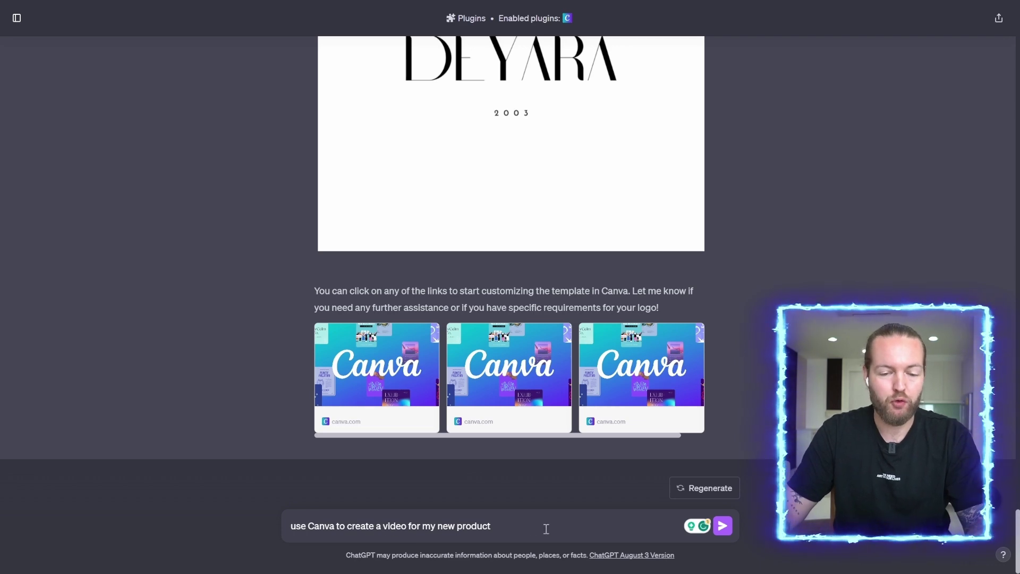
# Request Canva product video templates and preview the first one, the Launching Soon video, in Canva.
pyautogui.click(723, 525)
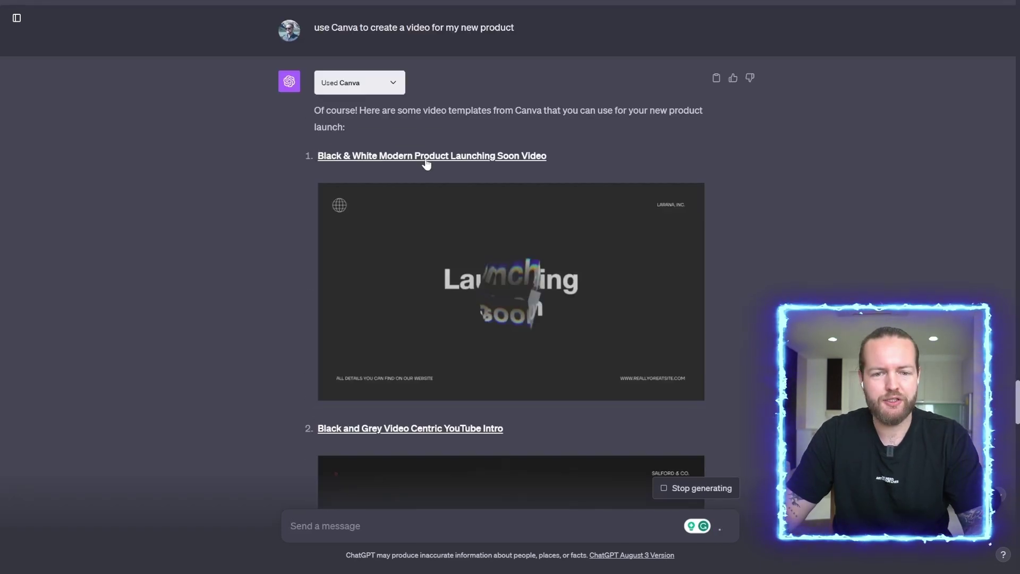
pyautogui.click(425, 157)
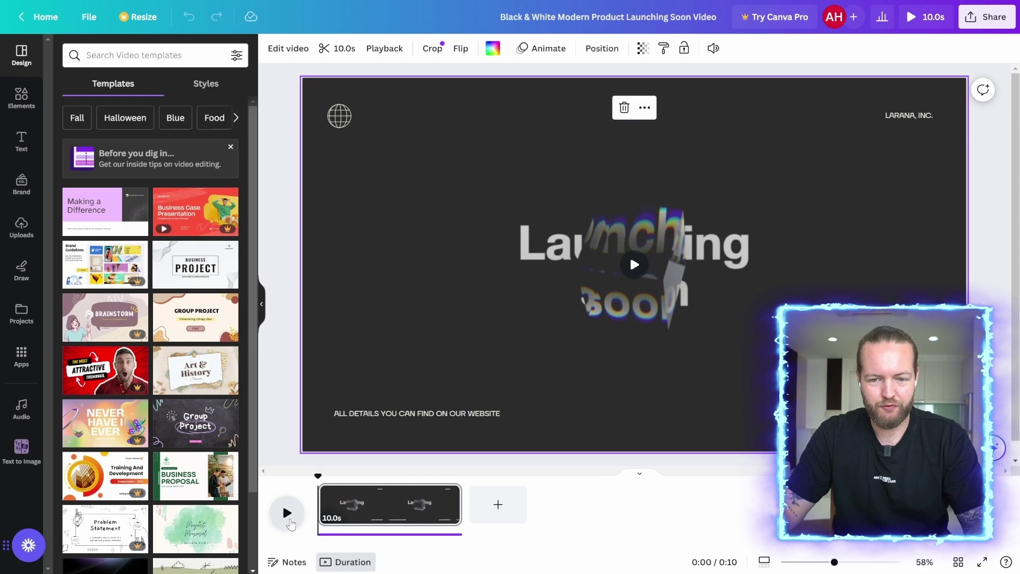
pyautogui.click(287, 513)
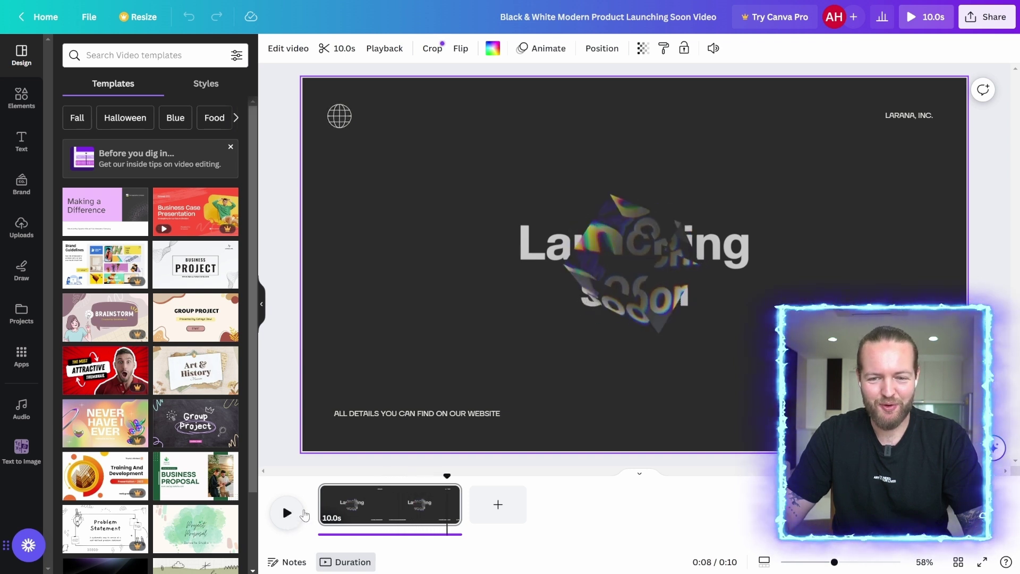
# Overwrite the bottom caption with test text, then open the Black and Grey Video Centric YouTube Intro.
pyautogui.click(287, 562)
pyautogui.doubleClick(420, 413)
pyautogui.write('LKAJSDLKJASLKDJALKJDASBU AISD OABSD A')
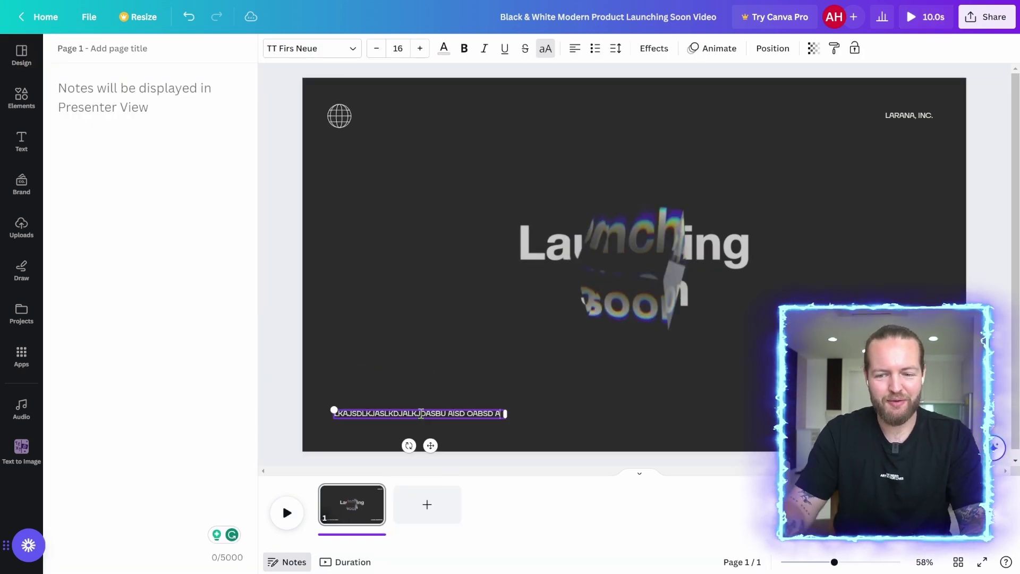
pyautogui.click(264, 125)
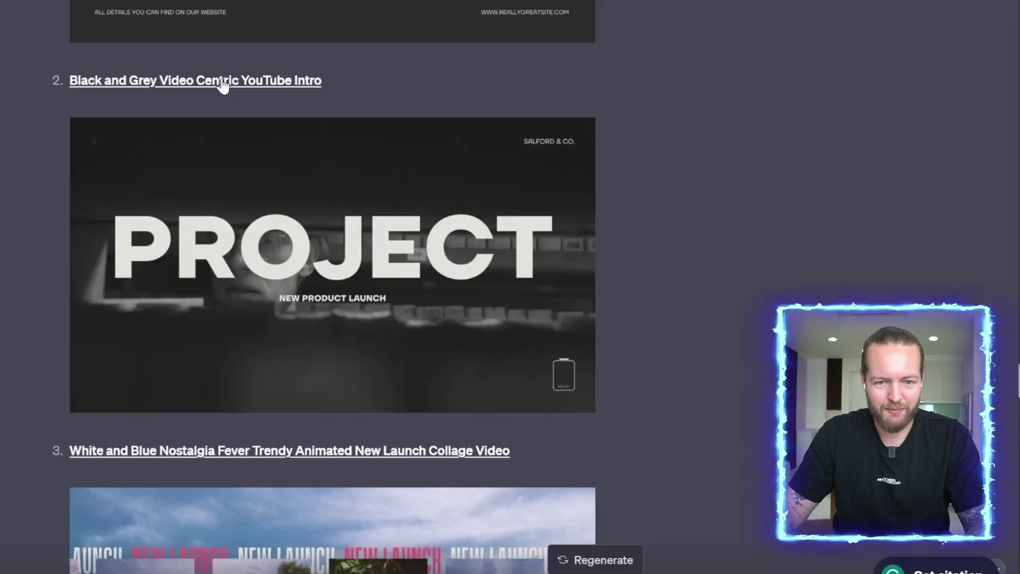
pyautogui.click(223, 85)
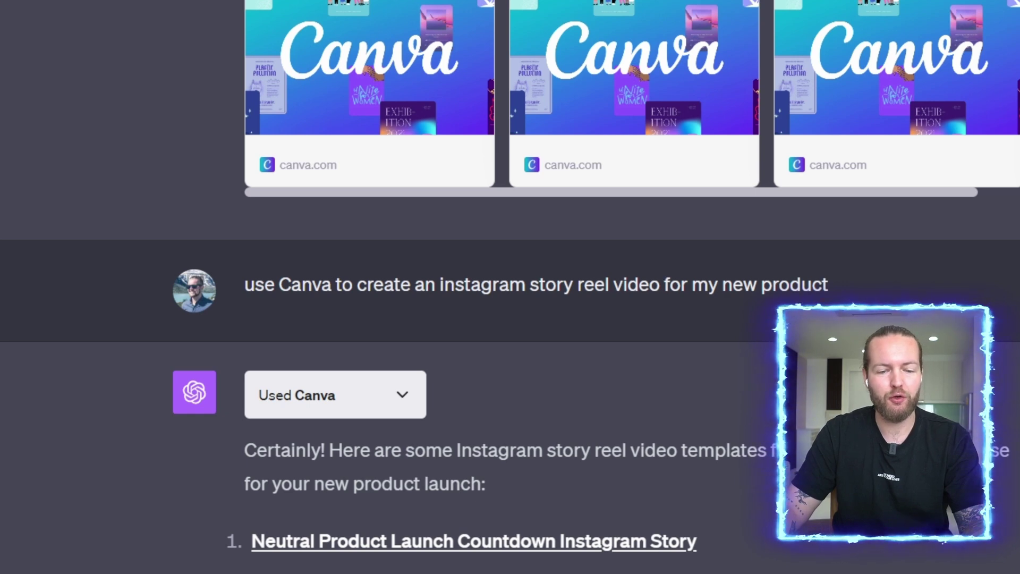
# Preview the Photocentric Sale Announcement story in Canva, then select 'story' in the reel prompt.
pyautogui.scroll(-10, 695, 288)
pyautogui.scroll(-10, 690, 382)
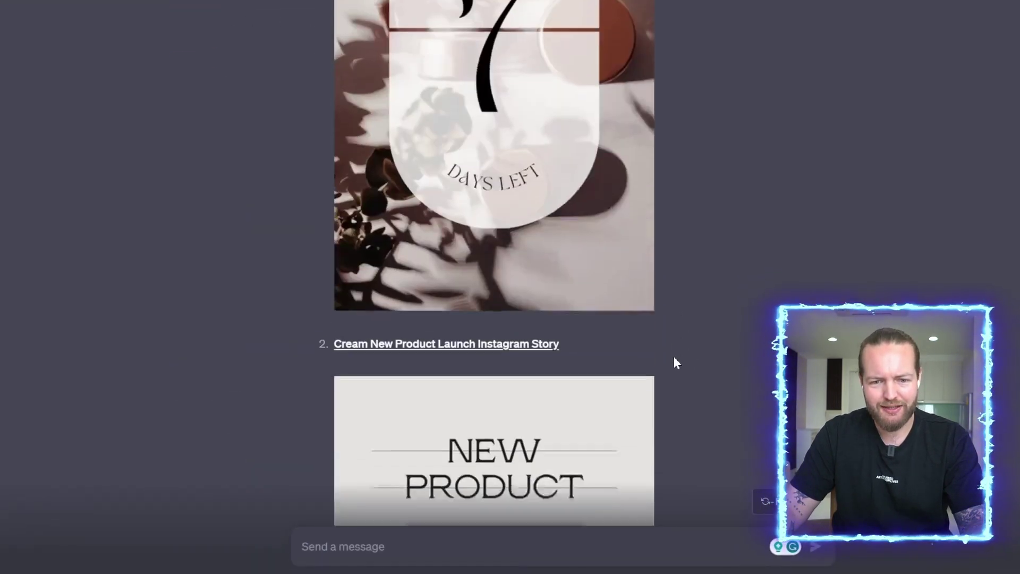
pyautogui.scroll(-10, 659, 292)
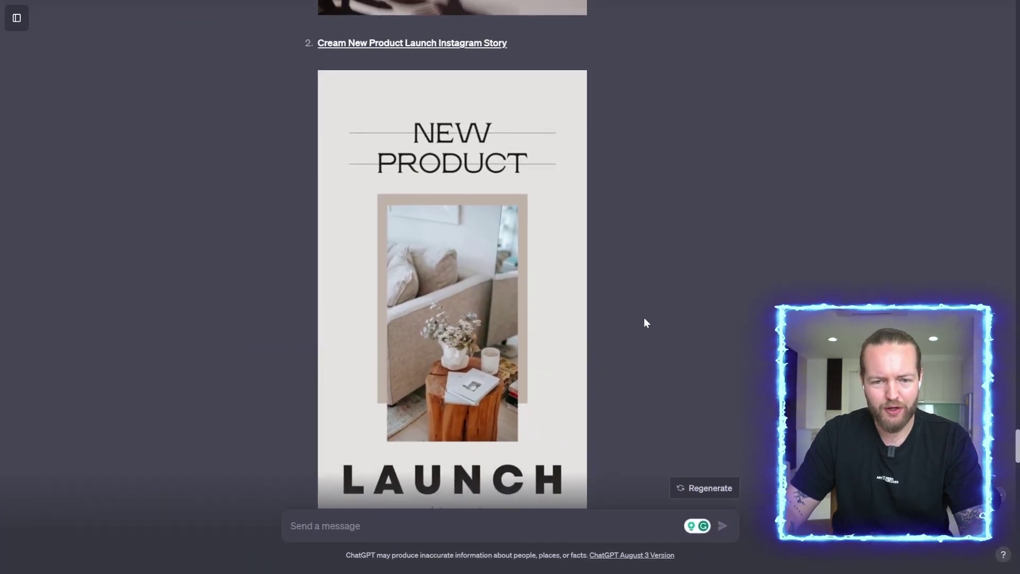
pyautogui.scroll(-10, 594, 290)
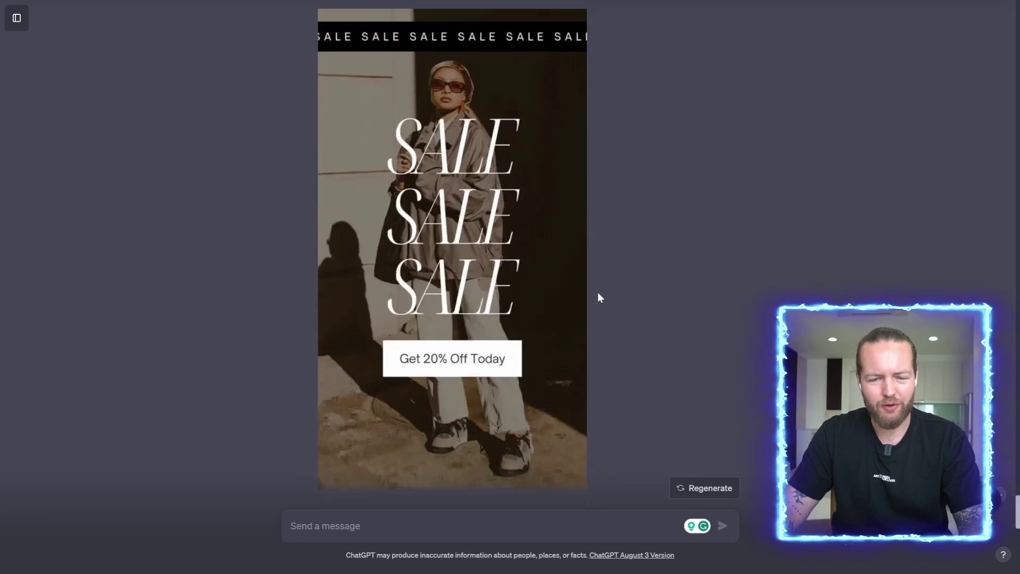
pyautogui.scroll(-12, 442, 117)
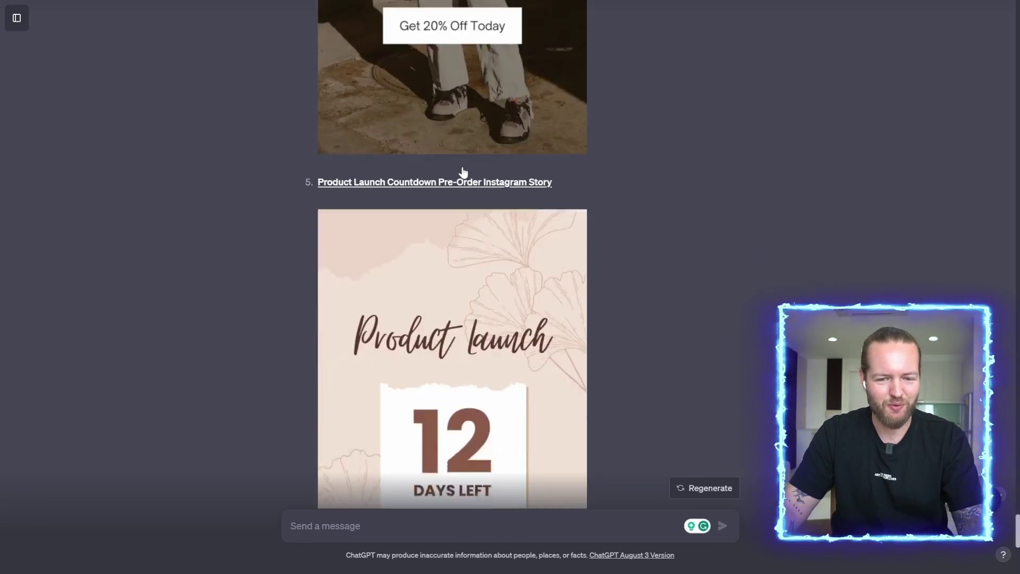
pyautogui.scroll(10, 510, 217)
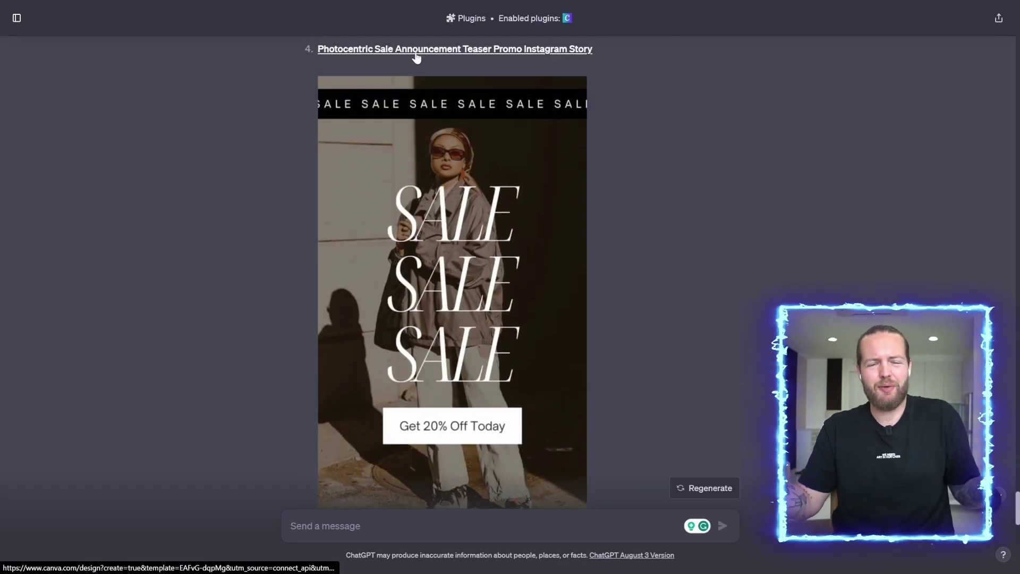
pyautogui.click(416, 49)
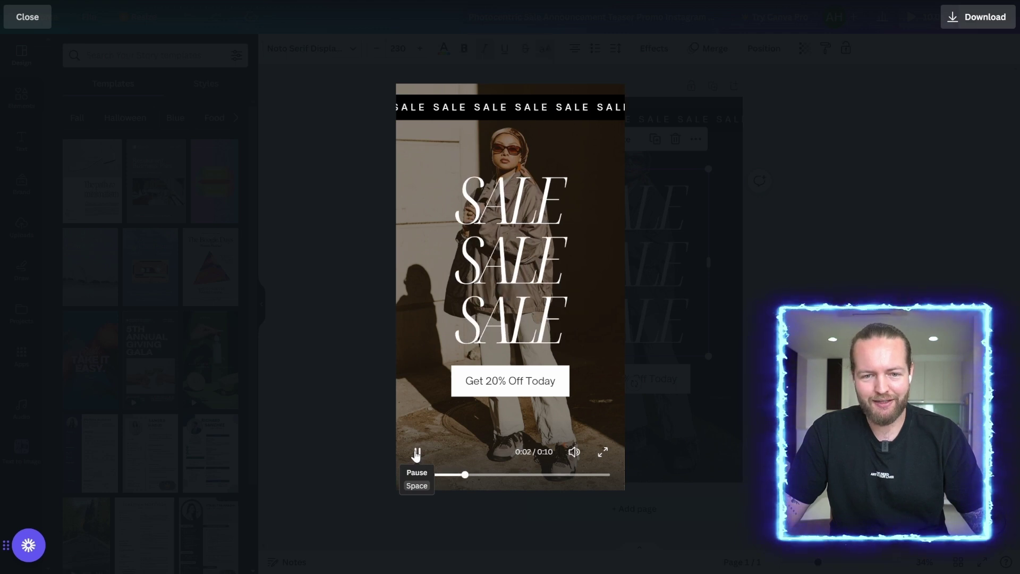
pyautogui.moveTo(507, 118); pyautogui.dragTo(440, 123)
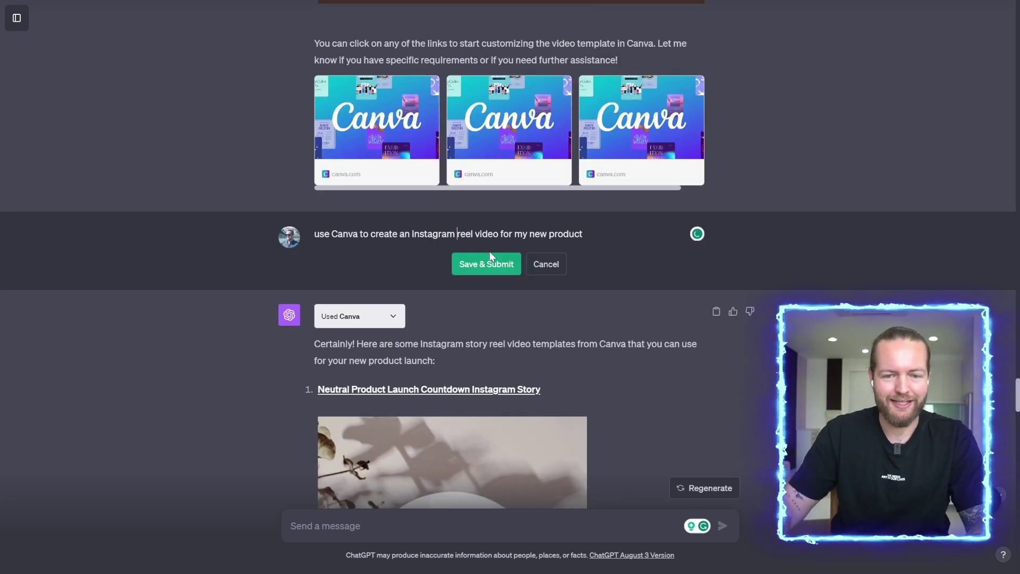
# Resubmit the edited reel request and play the Pink Retro Psychedelic reel in Canva.
pyautogui.click(491, 264)
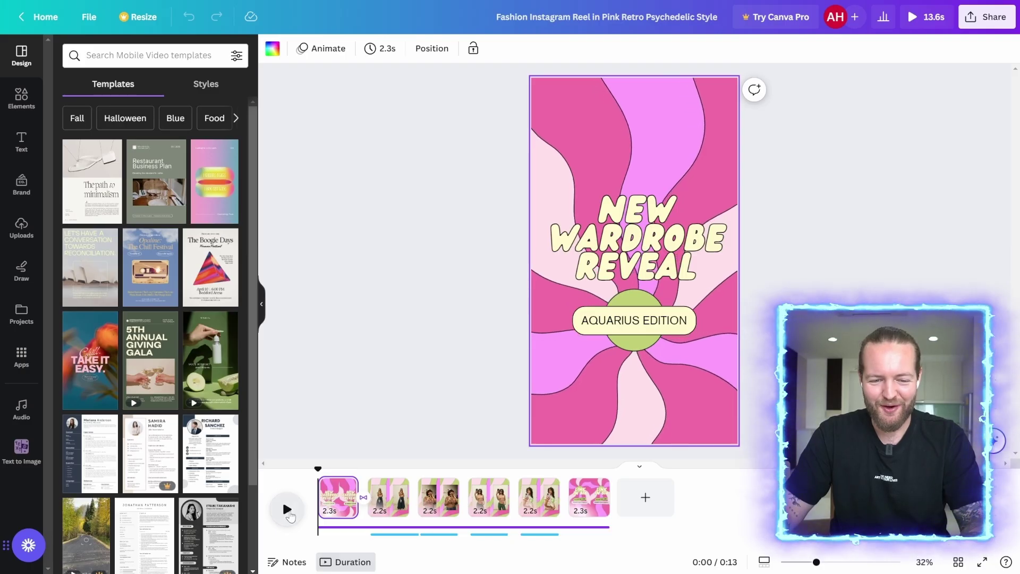
pyautogui.click(287, 509)
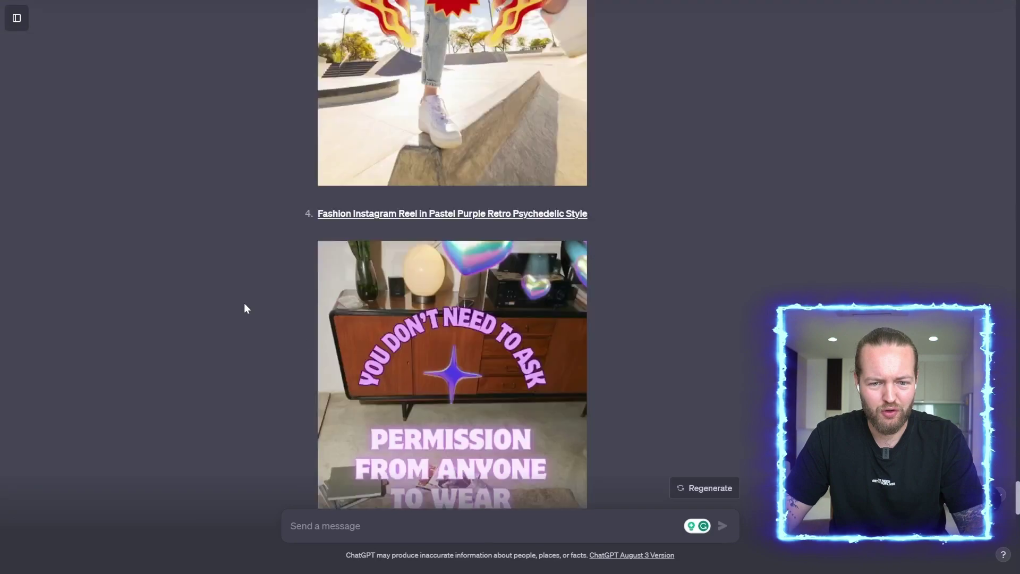
pyautogui.scroll(-10, 244, 303)
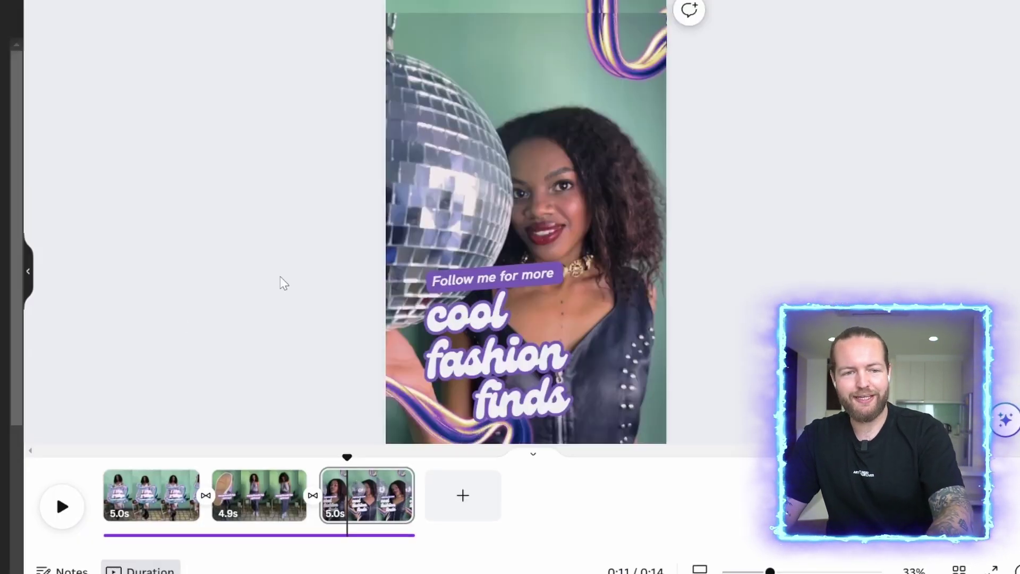
pyautogui.hotkey('ctrl', '-')
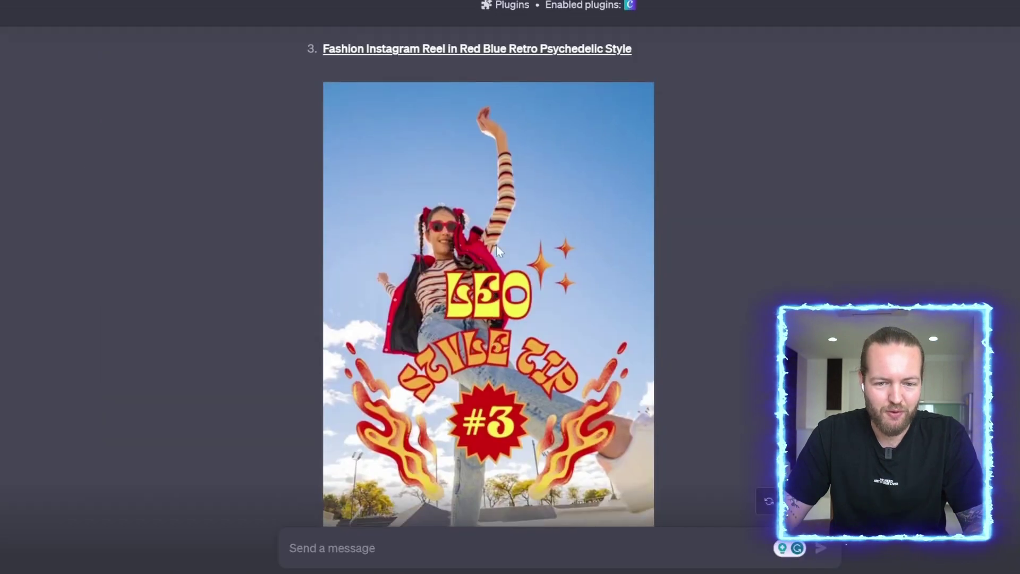
# Play the Red Blue Retro Psychedelic reel, then open the Black Pink Purple reel template.
pyautogui.click(449, 62)
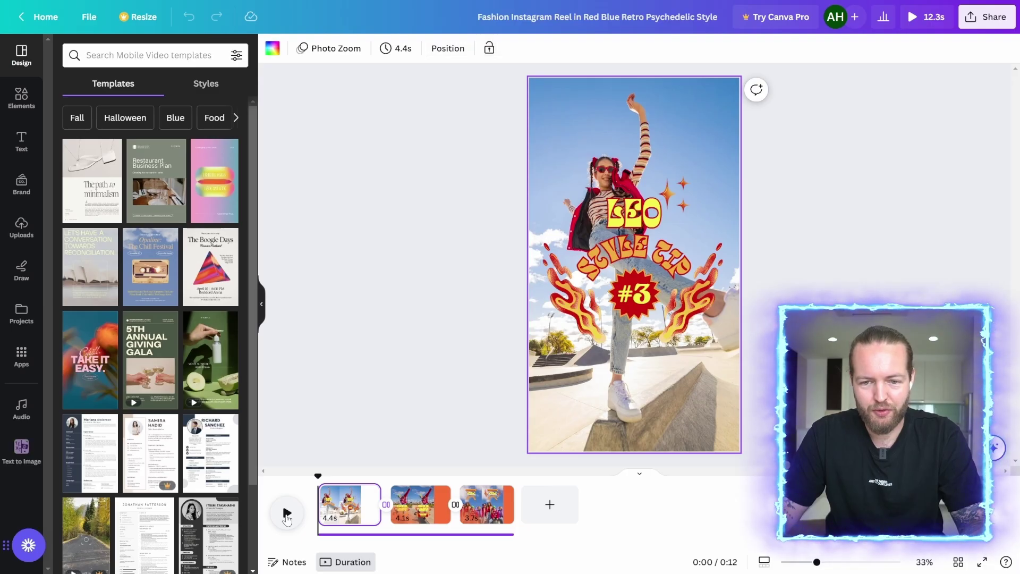
pyautogui.click(286, 513)
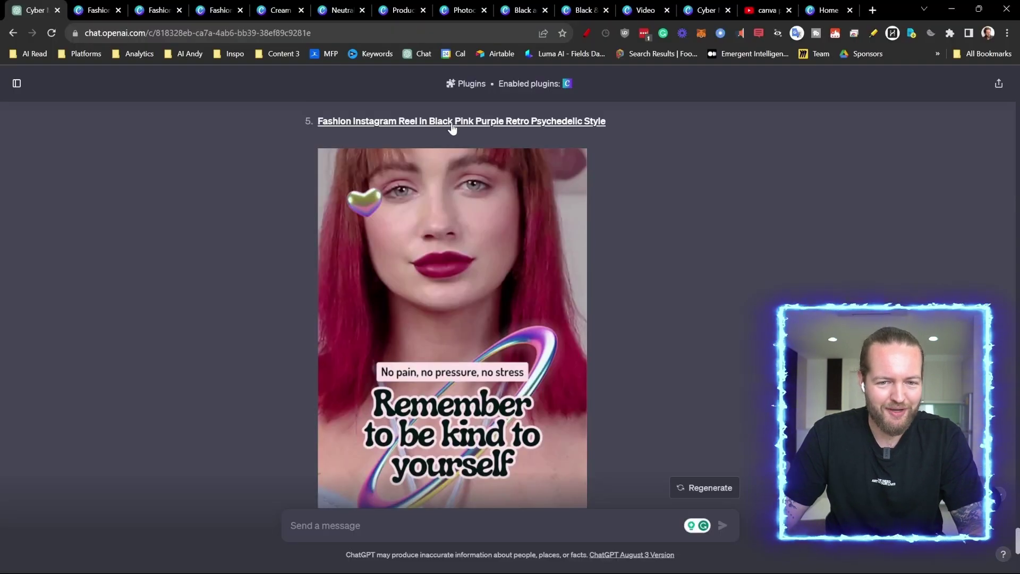
pyautogui.click(496, 258)
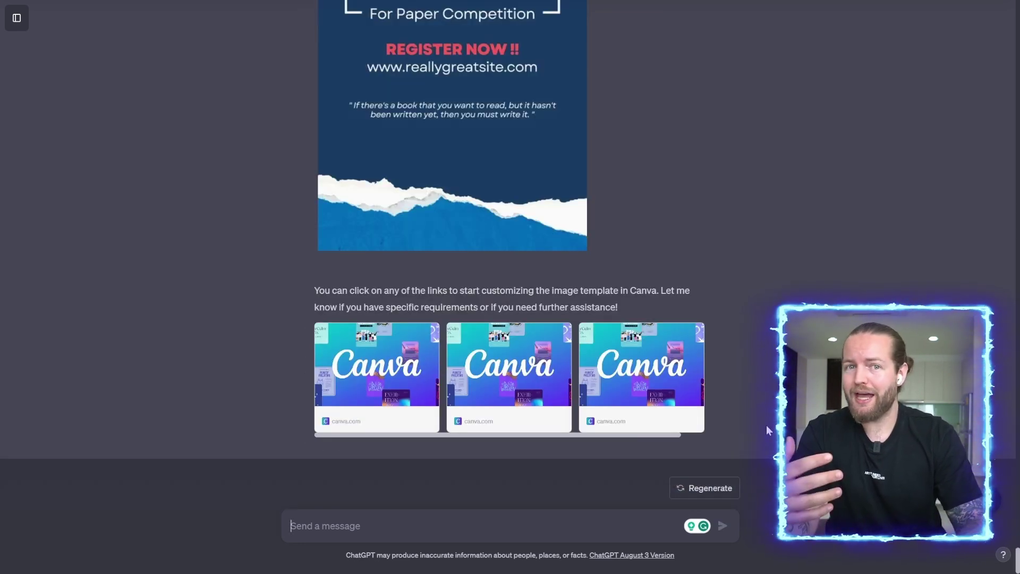
# Enter the prompt 'Use Canva to make event banner for music festival'.
pyautogui.write('Use Canva to make event banner for music festival')
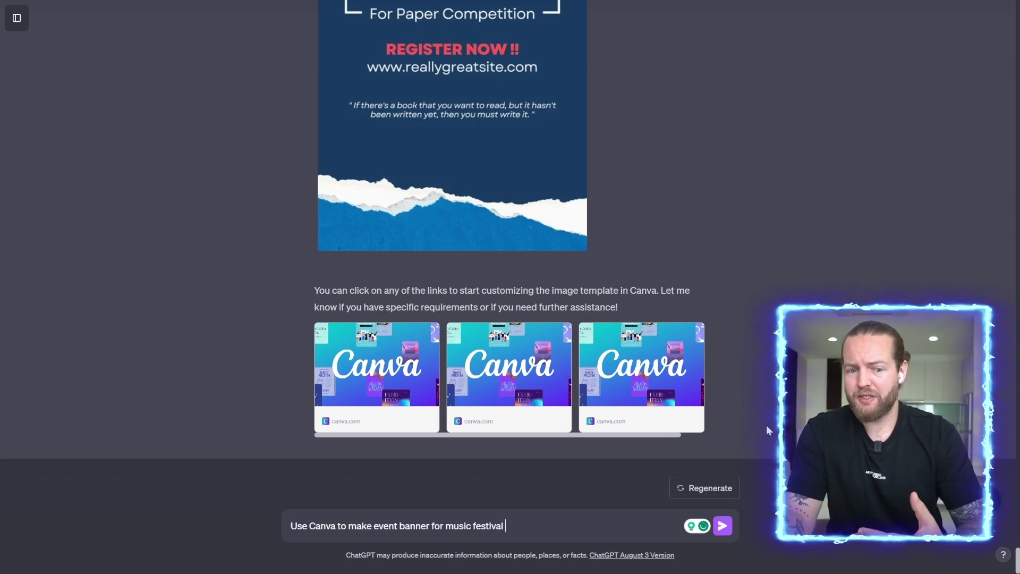